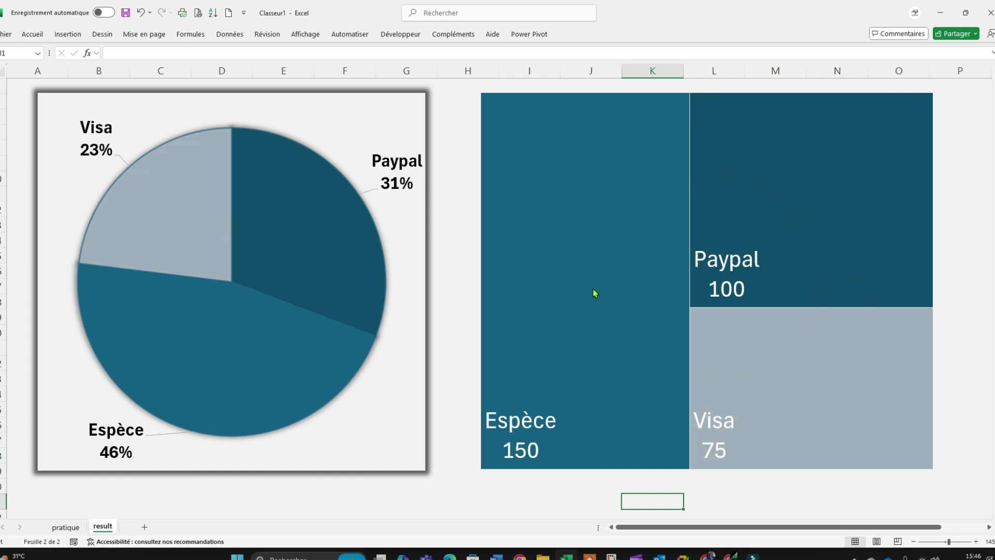
Step: Open the pratique sheet and review the payment types and amounts in the Paiement and Montant columns
{"action": "mouse_move", "coordinate": [592, 315]}
{"action": "left_click", "coordinate": [65, 527]}
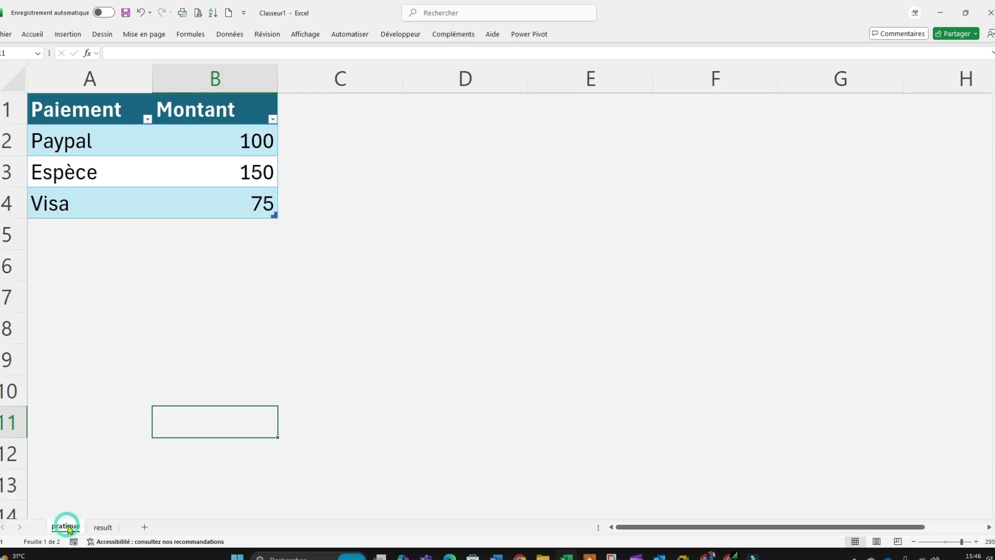
{"action": "left_click_drag", "start_coordinate": [73, 135], "coordinate": [75, 203]}
{"action": "left_click_drag", "start_coordinate": [104, 137], "coordinate": [95, 198]}
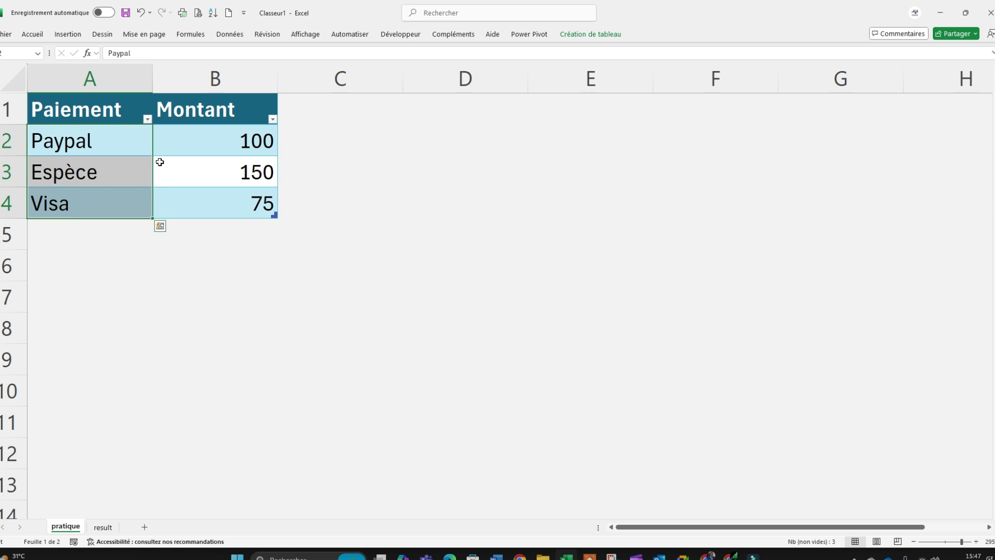
{"action": "left_click_drag", "start_coordinate": [202, 145], "coordinate": [207, 195]}
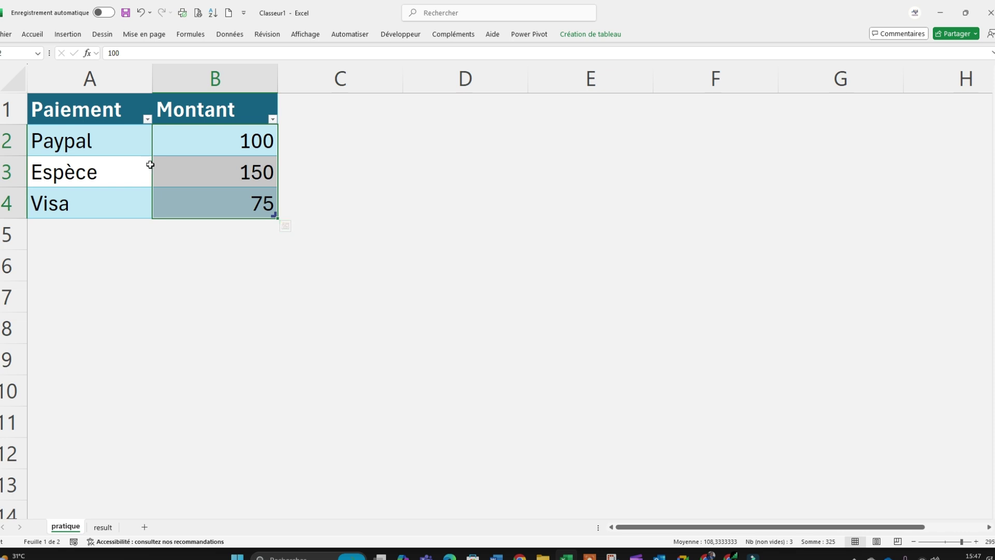
Step: Insert a 2D pie chart (Secteurs) from the Paiement and Montant table
{"action": "left_click", "coordinate": [122, 142]}
{"action": "left_click", "coordinate": [68, 34]}
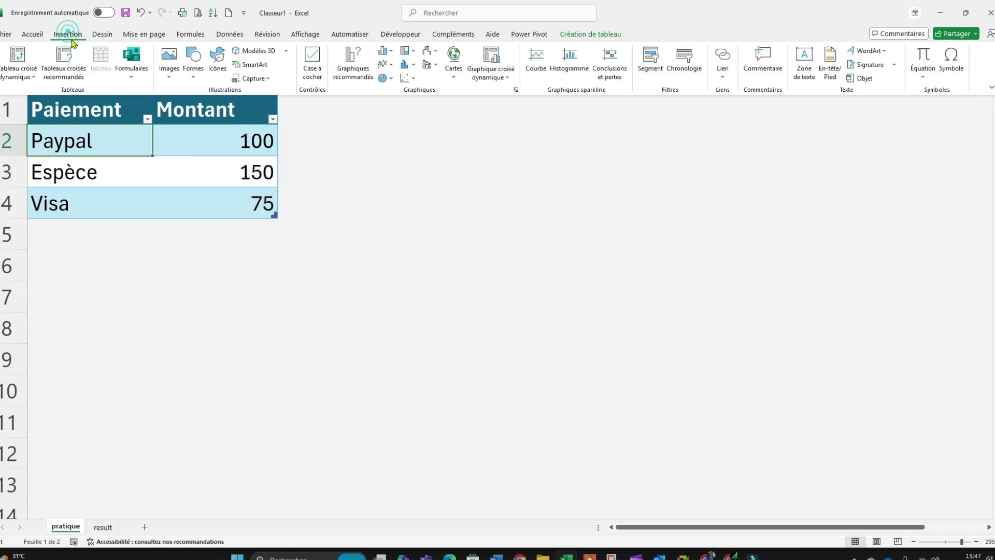
{"action": "left_click", "coordinate": [383, 78]}
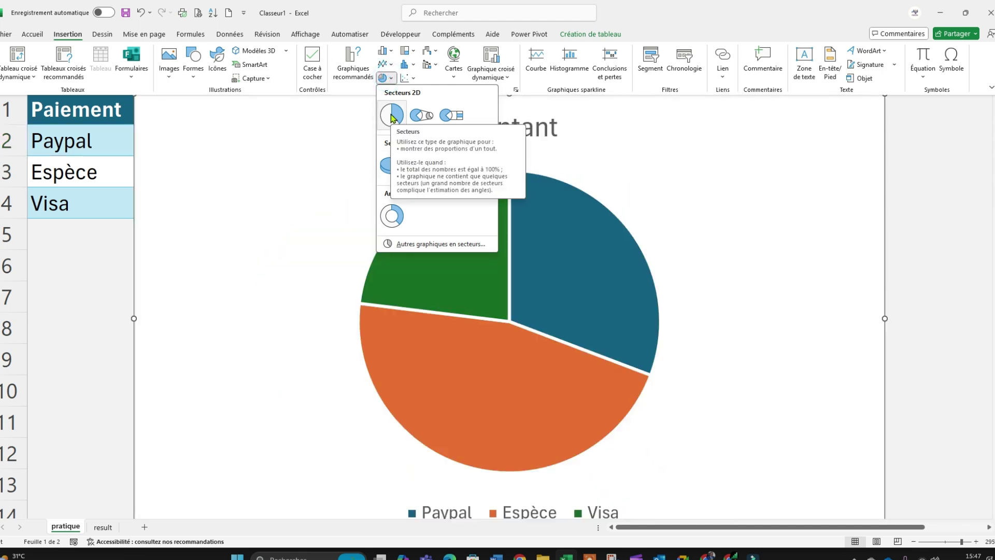
{"action": "left_click", "coordinate": [391, 115]}
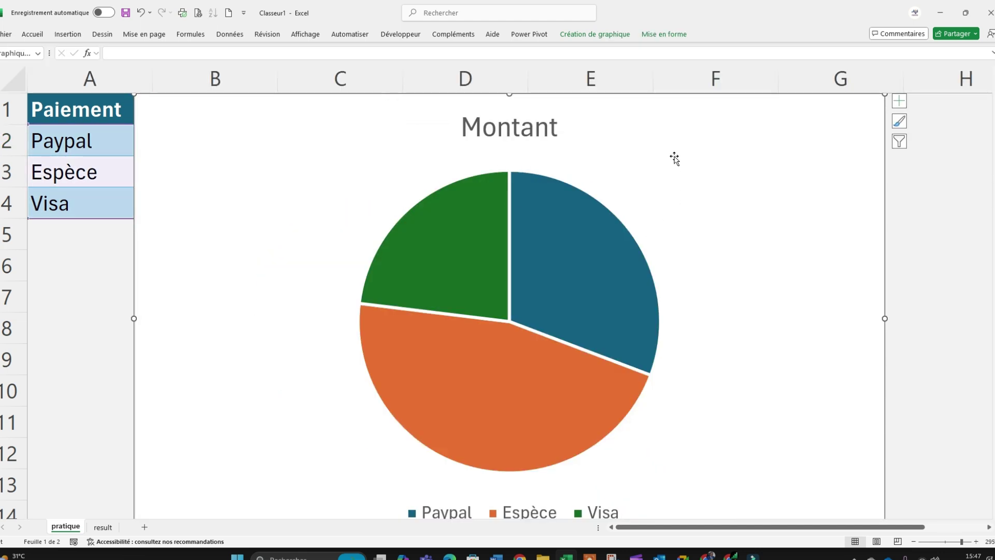
Step: Shrink the pie chart and place it just below the table, spanning about rows 5 to 14
{"action": "left_click_drag", "start_coordinate": [673, 126], "coordinate": [638, 126]}
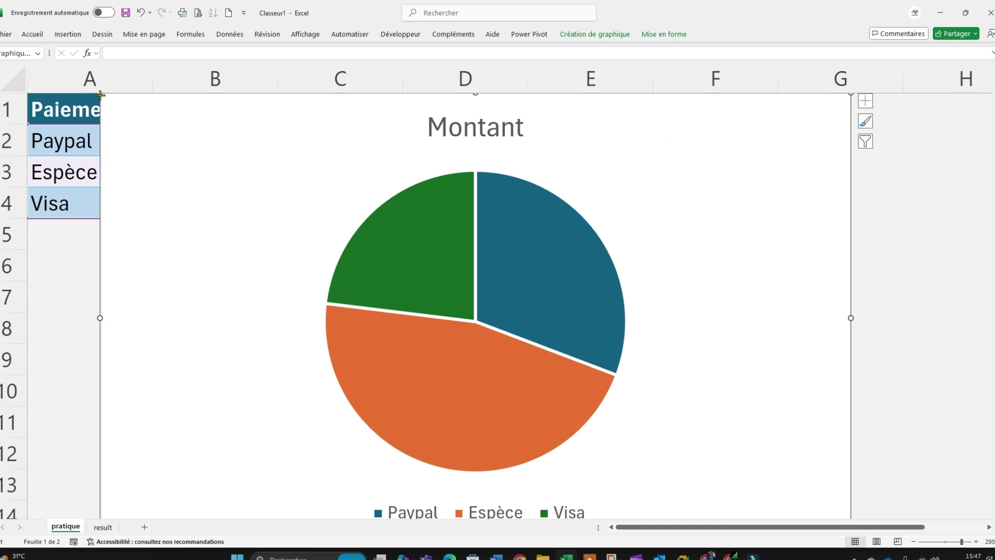
{"action": "left_click_drag", "start_coordinate": [100, 95], "coordinate": [372, 223]}
{"action": "left_click_drag", "start_coordinate": [796, 252], "coordinate": [465, 258]}
{"action": "scroll", "coordinate": [544, 433], "scroll_direction": "down", "scroll_amount": 2}
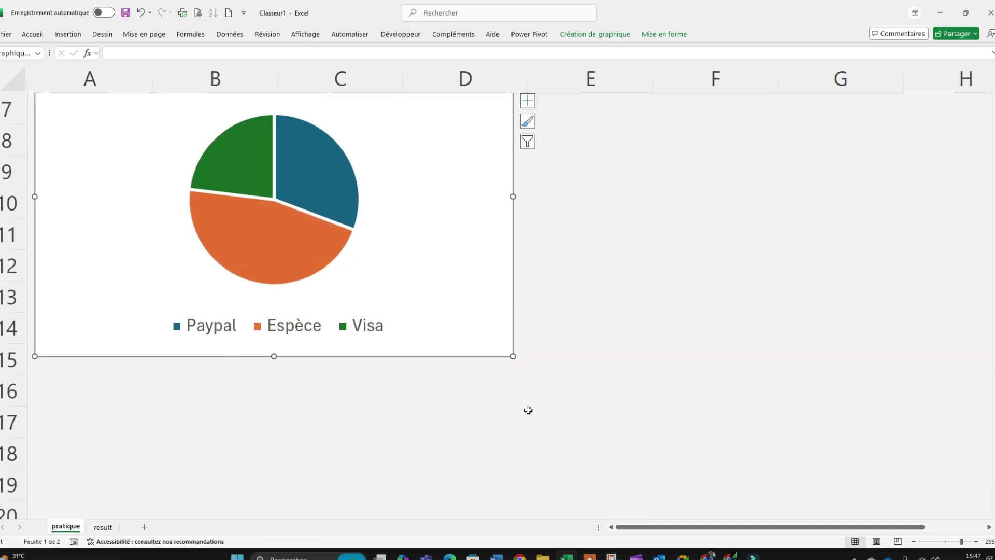
{"action": "scroll", "coordinate": [523, 425], "scroll_direction": "up", "scroll_amount": 1}
{"action": "left_click_drag", "start_coordinate": [483, 437], "coordinate": [406, 448]}
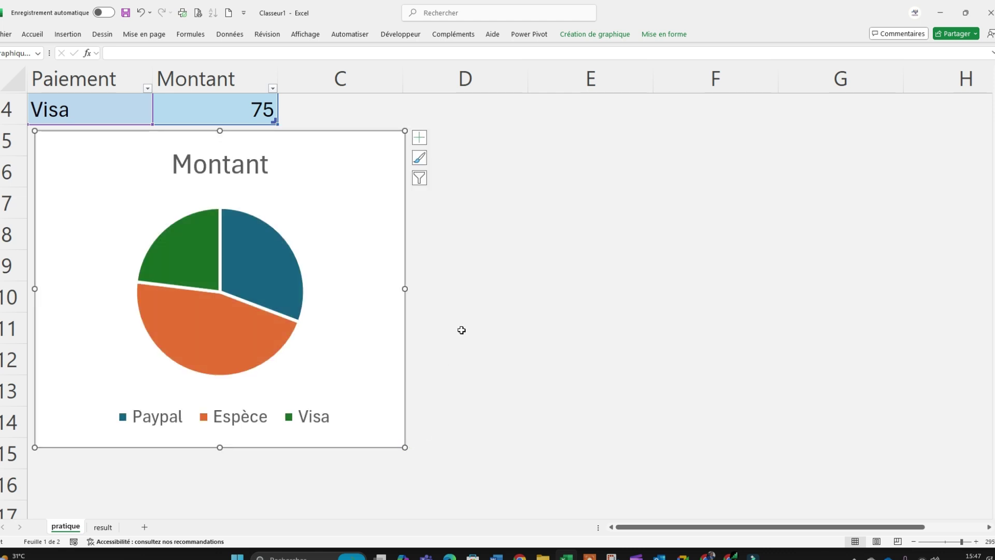
Step: Delete the Montant title and the legend from the pie chart
{"action": "left_click", "coordinate": [260, 184]}
{"action": "left_click", "coordinate": [260, 184]}
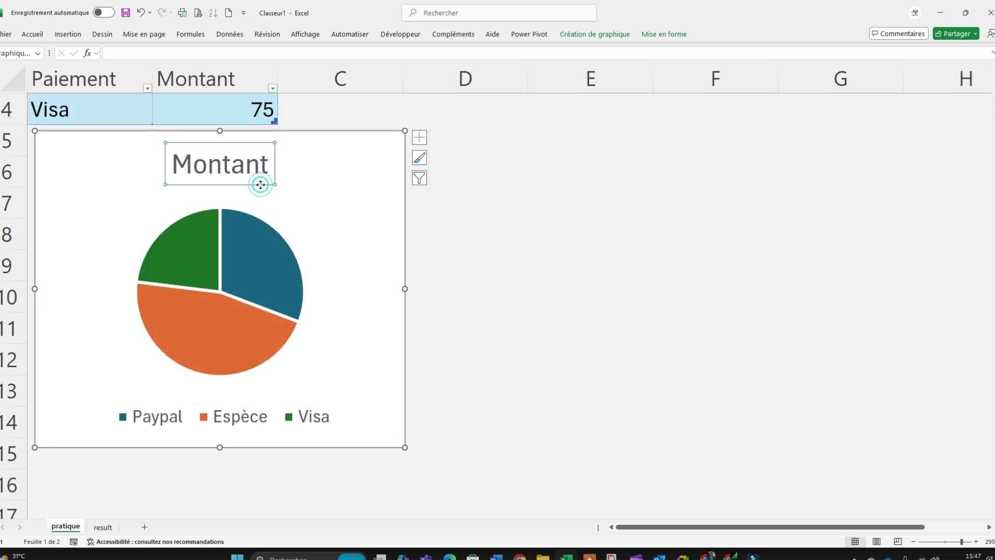
{"action": "left_click", "coordinate": [260, 185]}
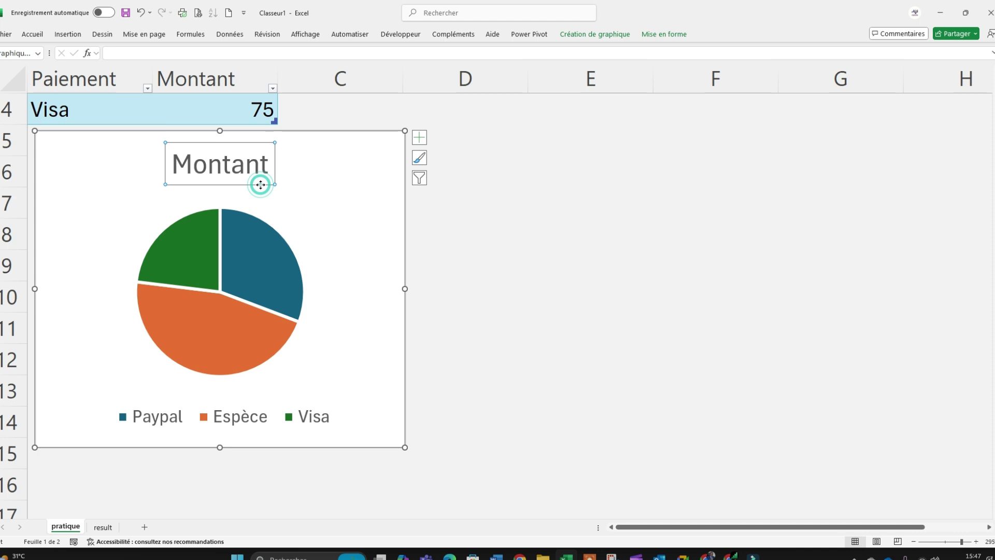
{"action": "key", "text": "Delete"}
{"action": "left_click", "coordinate": [223, 426]}
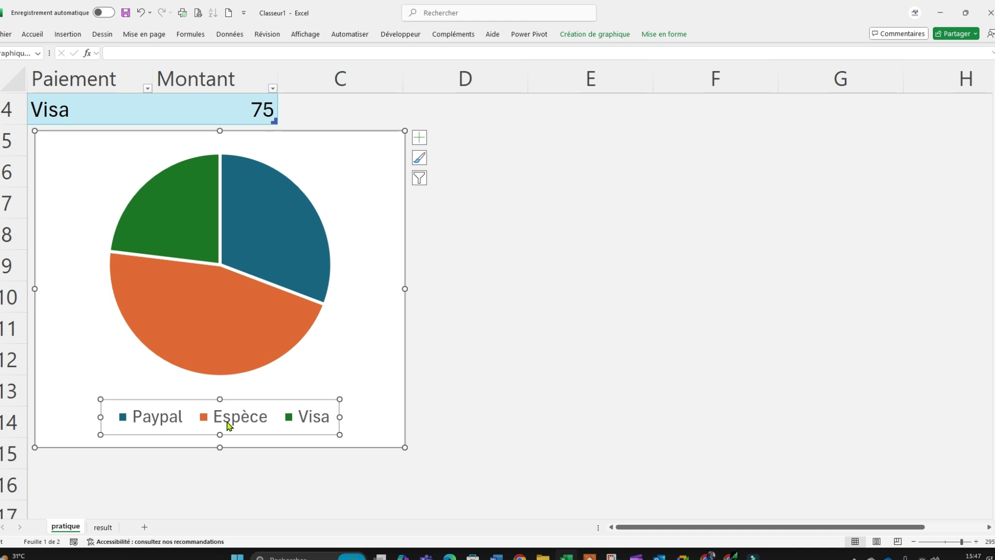
{"action": "key", "text": "Delete"}
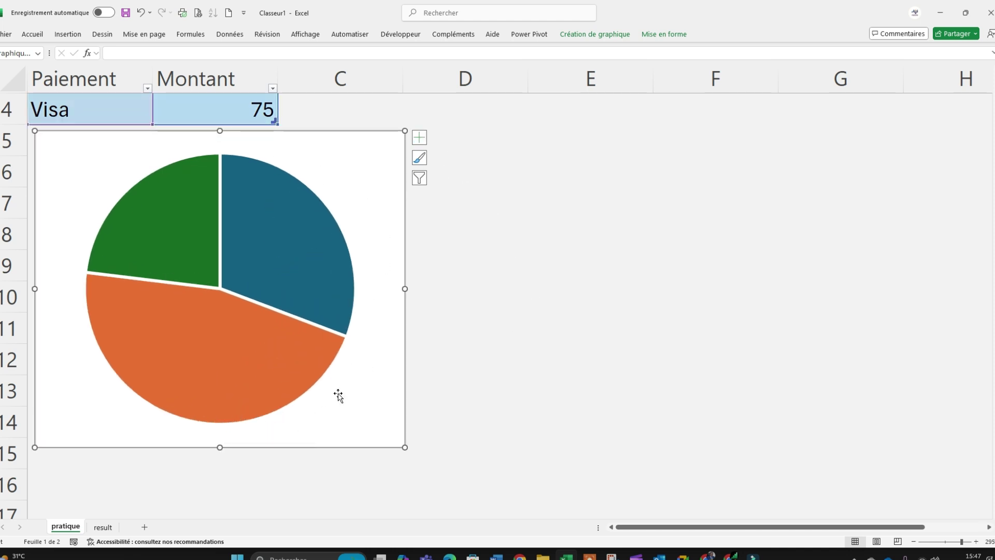
Step: Add data labels to the pie chart and position them at the outside edge (Bord extérieur)
{"action": "left_click", "coordinate": [420, 139]}
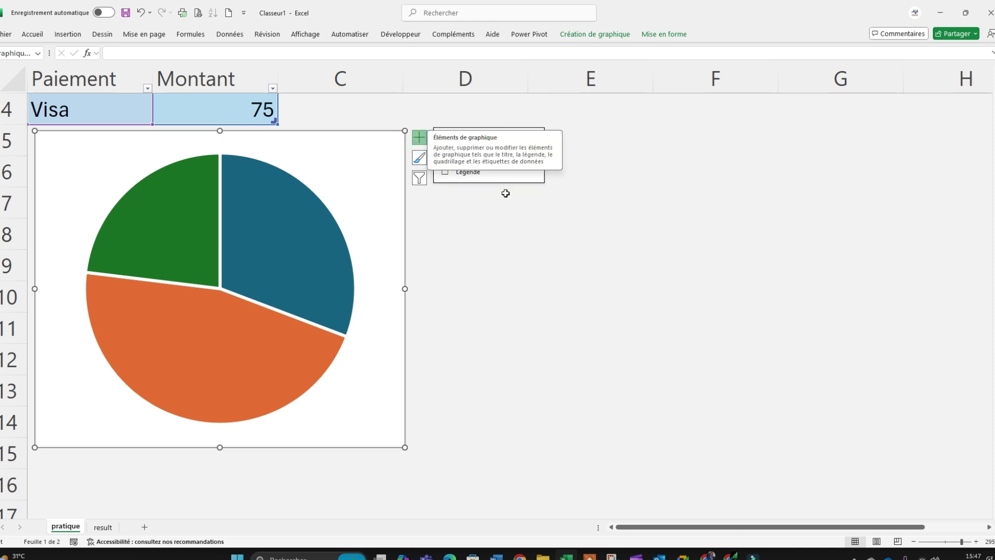
{"action": "left_click", "coordinate": [446, 161]}
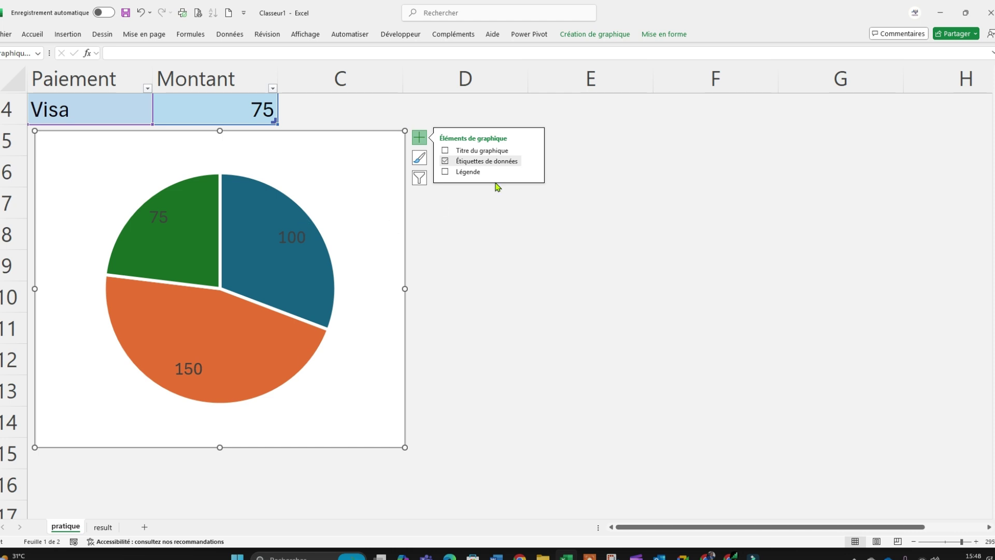
{"action": "left_click", "coordinate": [533, 161]}
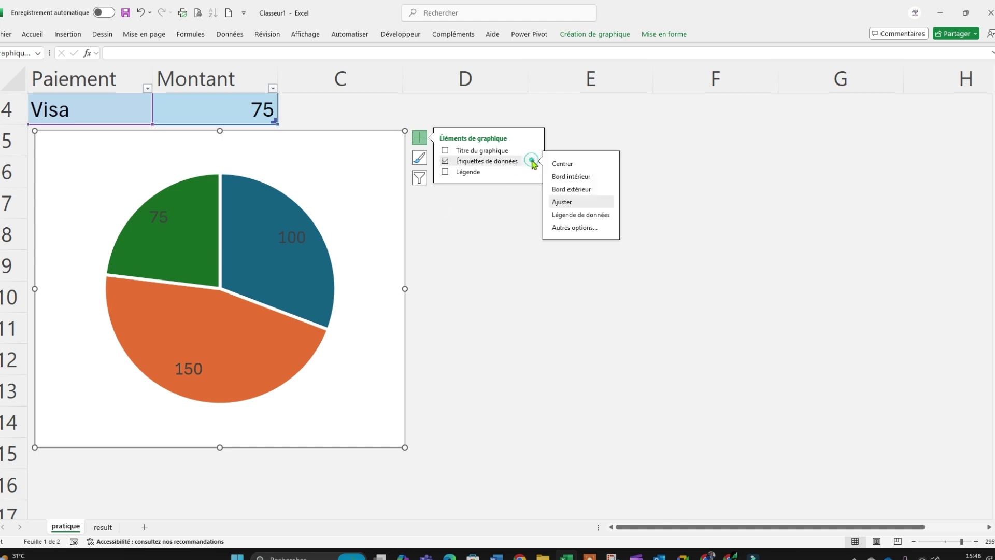
{"action": "left_click", "coordinate": [572, 189]}
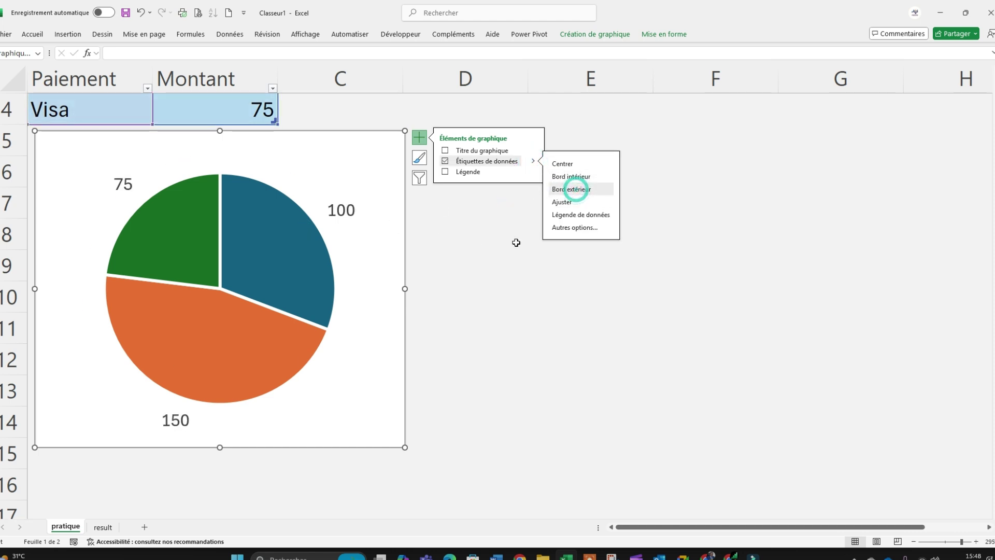
Step: Make the data labels show category name and percentage instead of value, separated by a new line (Nouvelle ligne)
{"action": "double_click", "coordinate": [340, 211]}
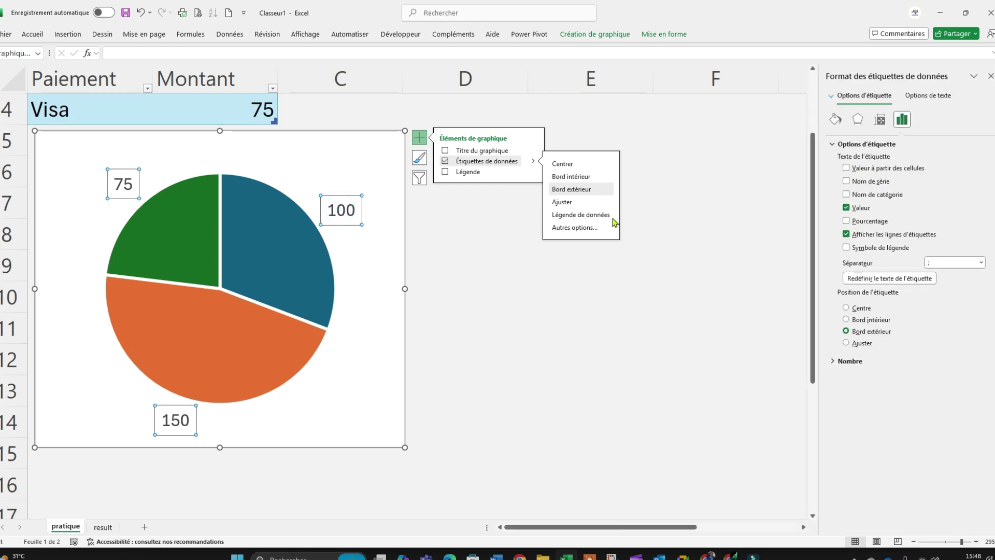
{"action": "left_click", "coordinate": [846, 221]}
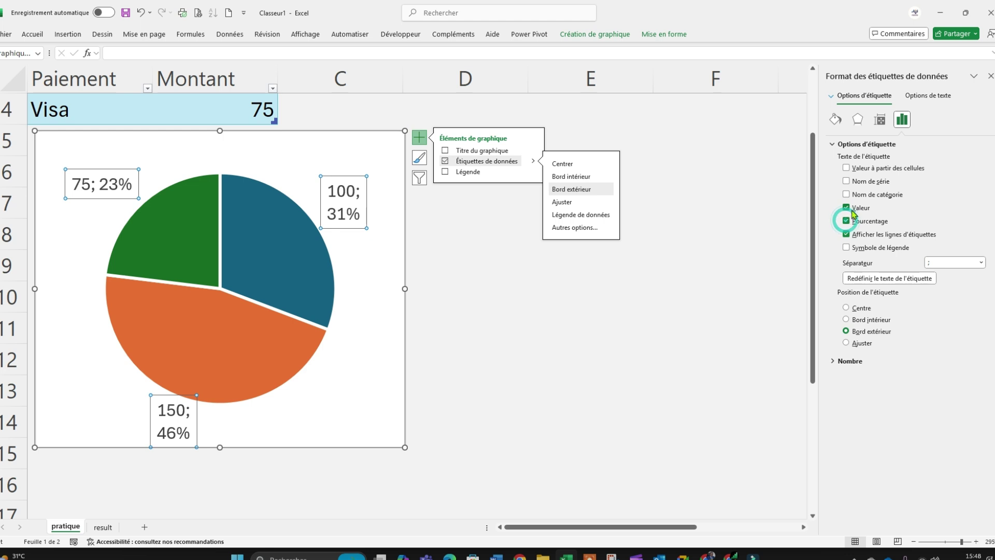
{"action": "left_click", "coordinate": [847, 208]}
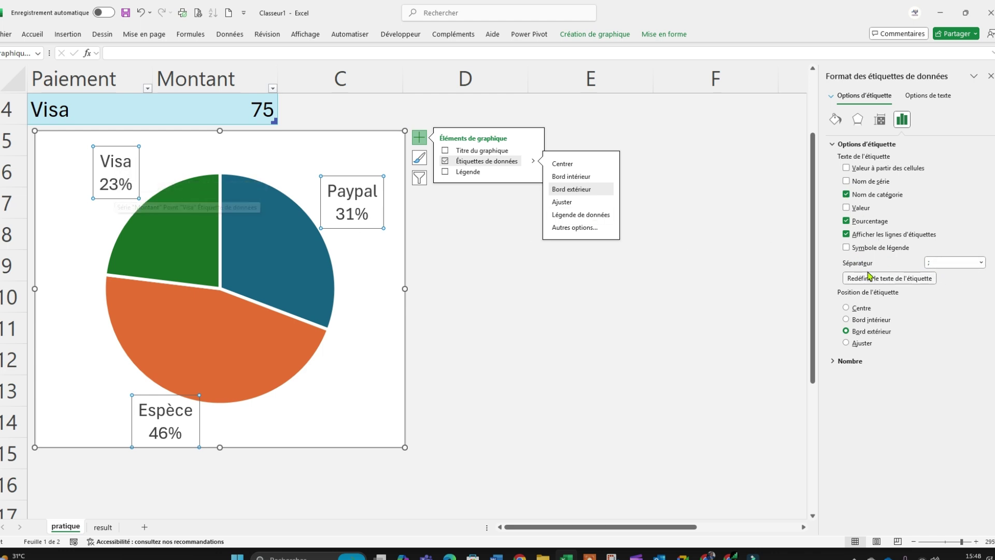
{"action": "left_click", "coordinate": [980, 262]}
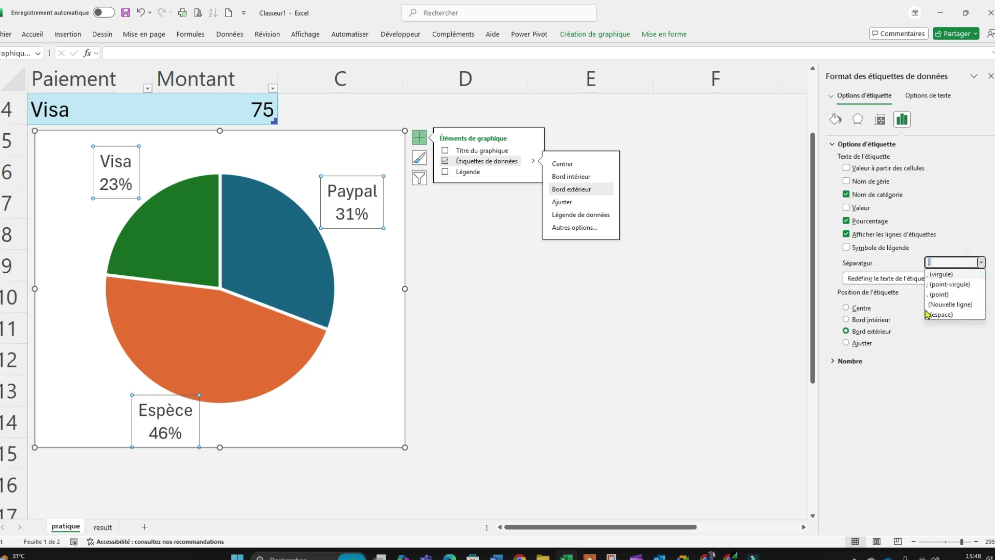
{"action": "left_click", "coordinate": [954, 305]}
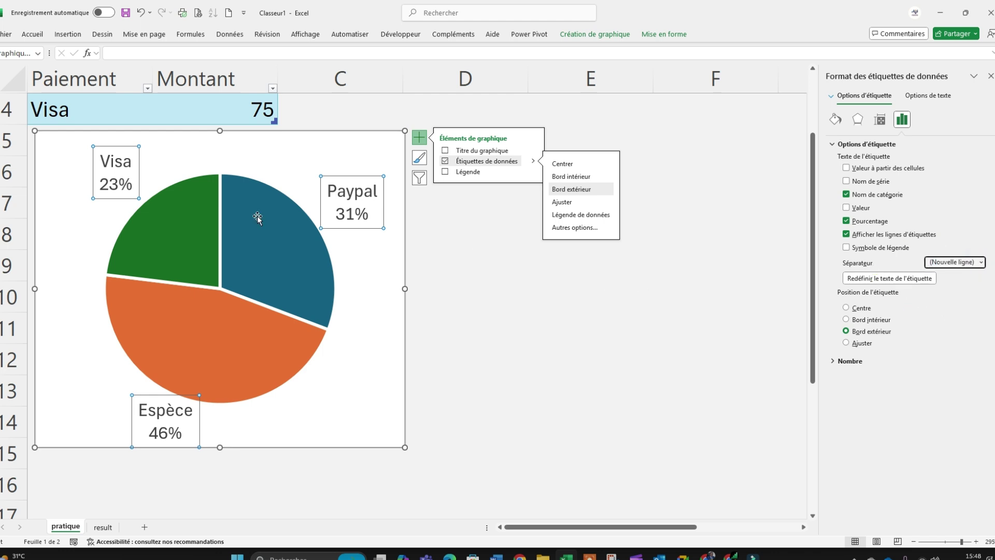
Step: Recolour the pie chart with the blue Monochrome palette
{"action": "left_click", "coordinate": [358, 246]}
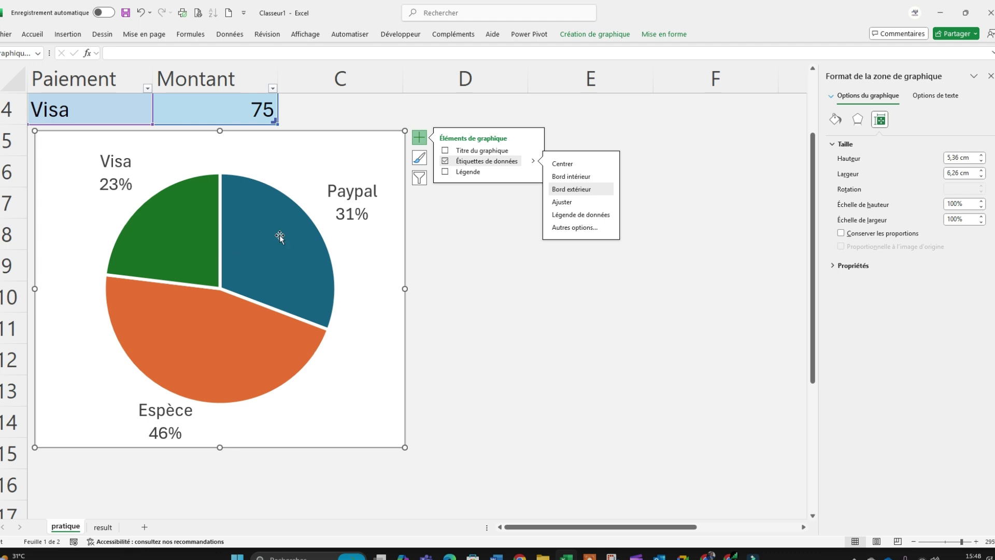
{"action": "left_click", "coordinate": [401, 269]}
{"action": "left_click", "coordinate": [625, 34]}
{"action": "left_click", "coordinate": [124, 75]}
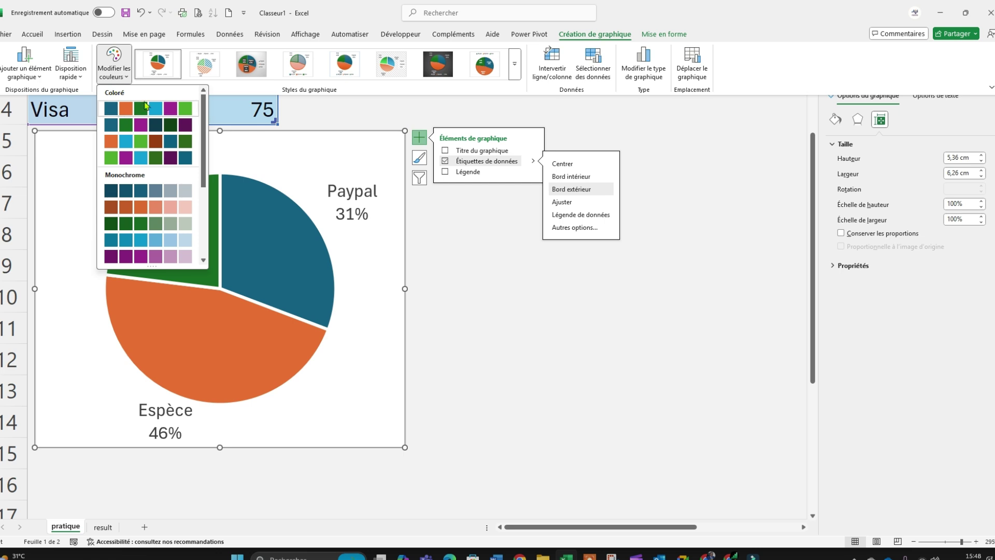
{"action": "left_click", "coordinate": [142, 191]}
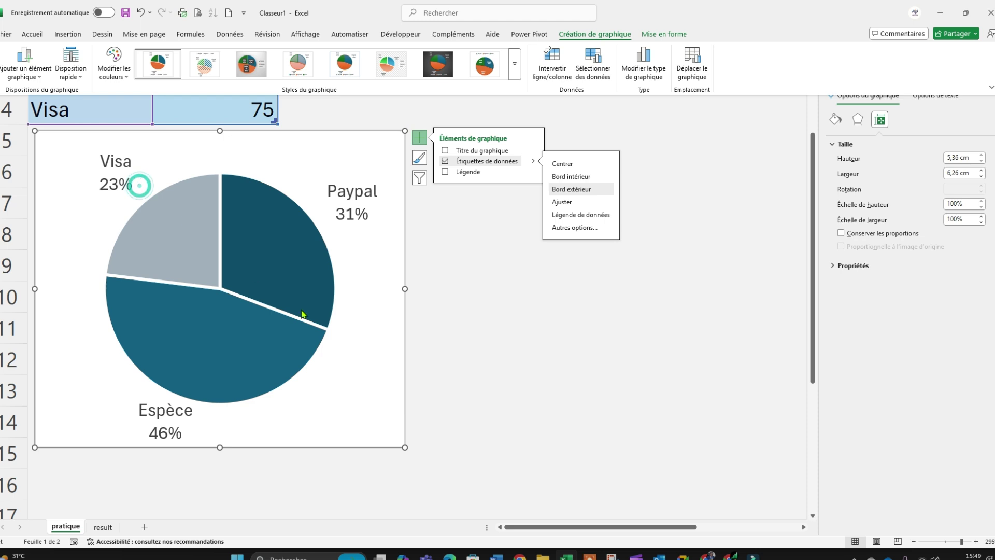
Step: Remove the fill from the chart area so it has no background colour
{"action": "left_click", "coordinate": [283, 245]}
{"action": "left_click", "coordinate": [210, 327]}
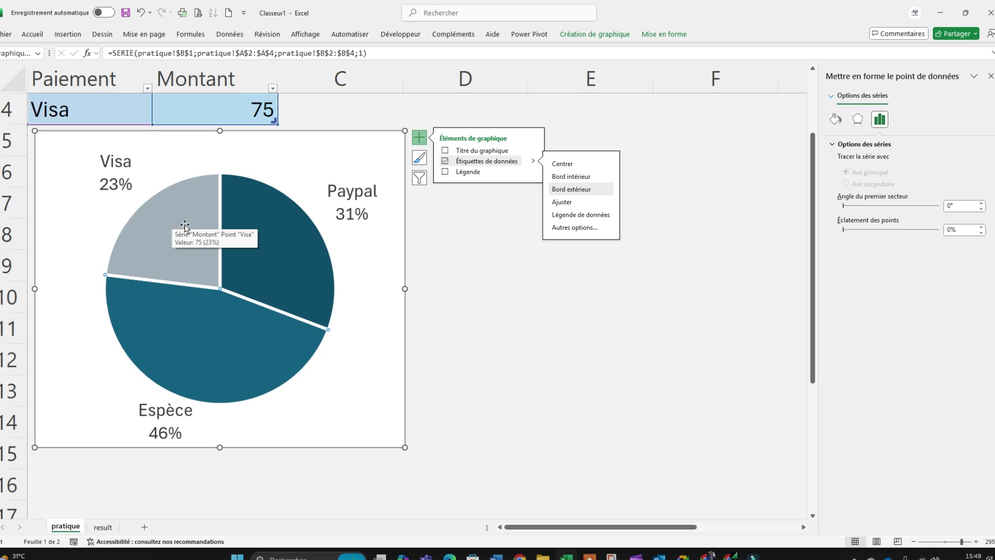
{"action": "left_click", "coordinate": [384, 268]}
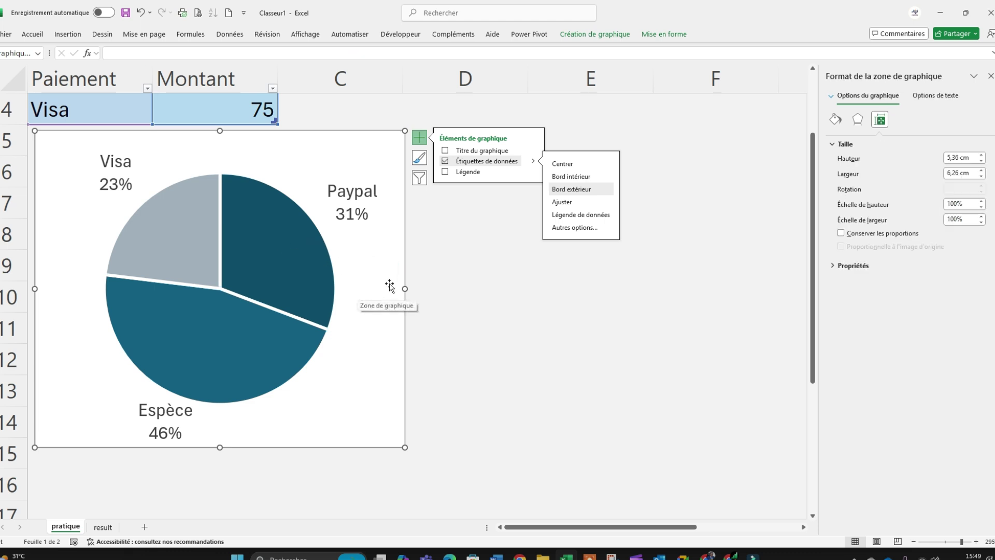
{"action": "left_click", "coordinate": [662, 35]}
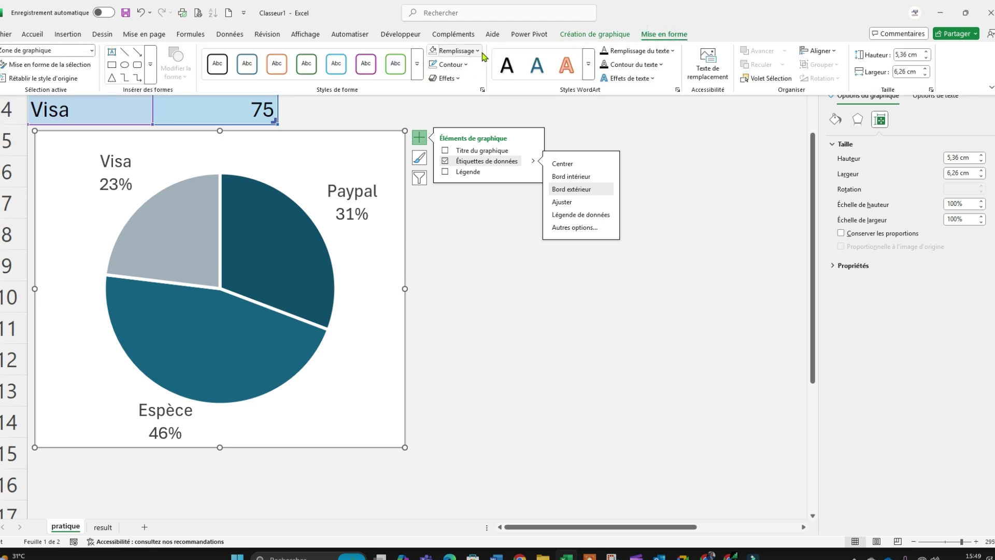
{"action": "left_click", "coordinate": [477, 51]}
{"action": "left_click", "coordinate": [472, 249]}
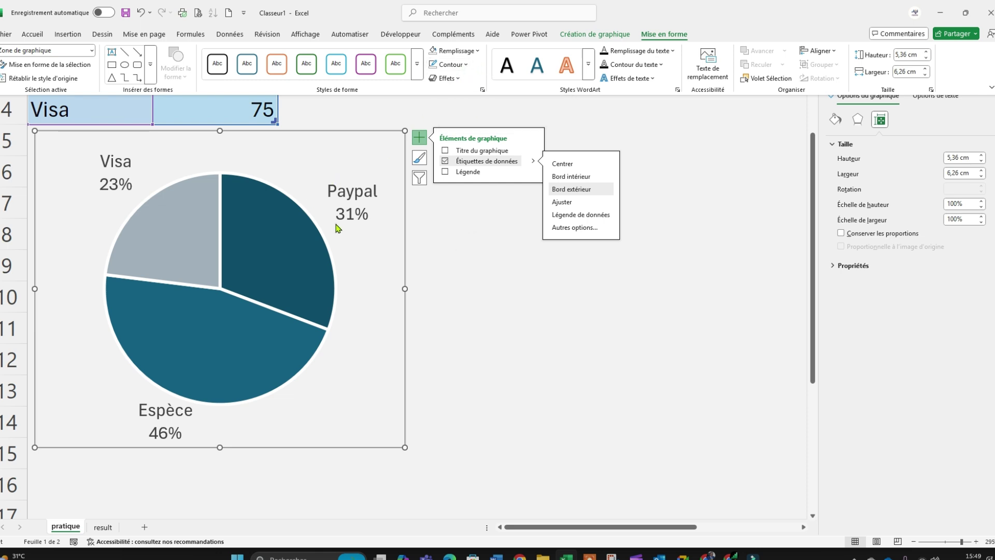
Step: Apply the centred external shadow (Ombre, Externe) to the chart area
{"action": "left_click", "coordinate": [445, 78]}
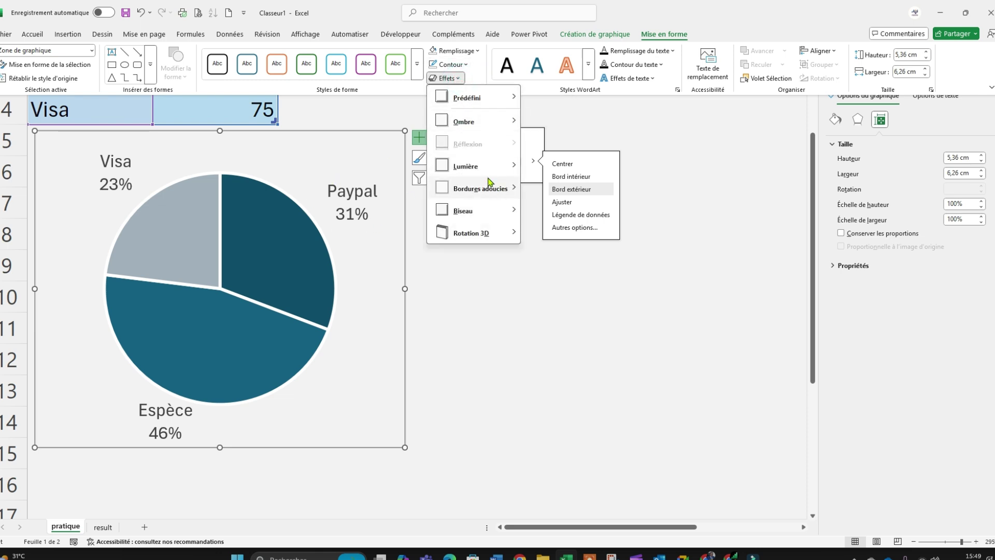
{"action": "mouse_move", "coordinate": [478, 219]}
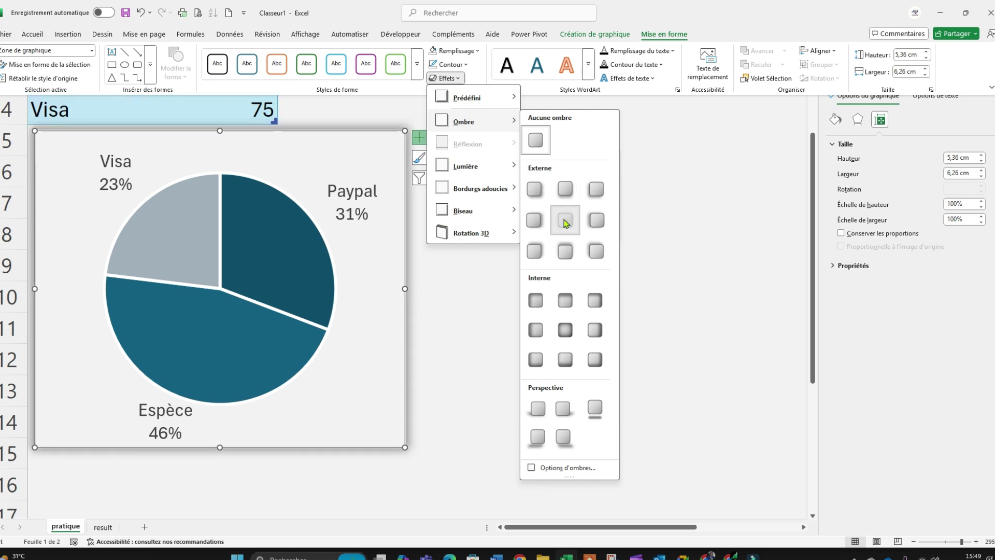
{"action": "left_click", "coordinate": [563, 218]}
Step: Set the outline thickness of the pie's Montant series to ¾ pt
{"action": "left_click", "coordinate": [302, 232]}
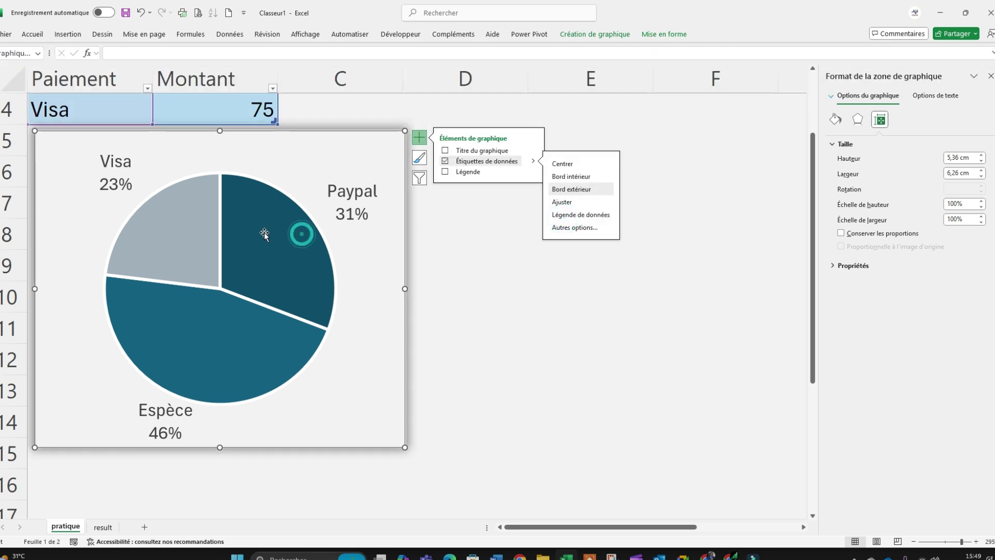
{"action": "left_click", "coordinate": [262, 227]}
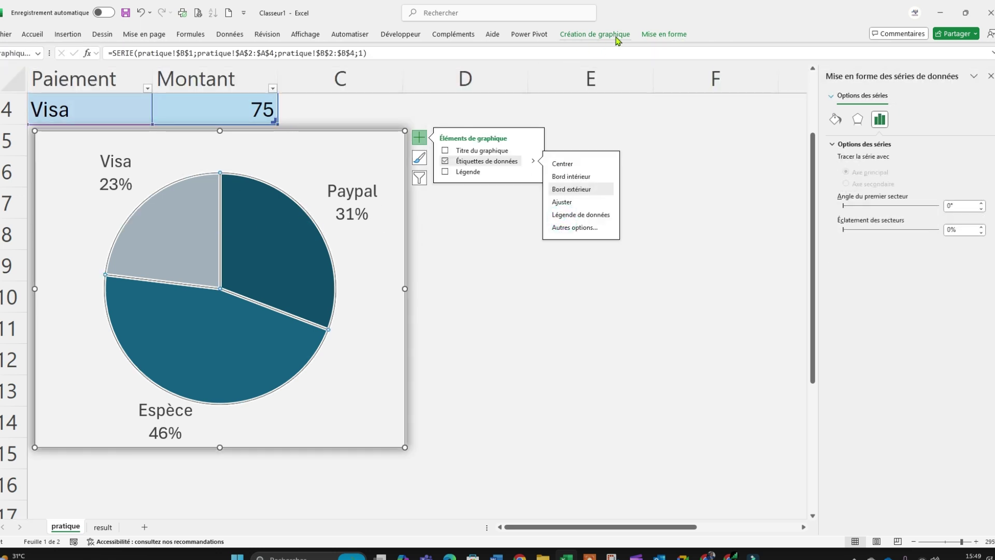
{"action": "left_click", "coordinate": [654, 37]}
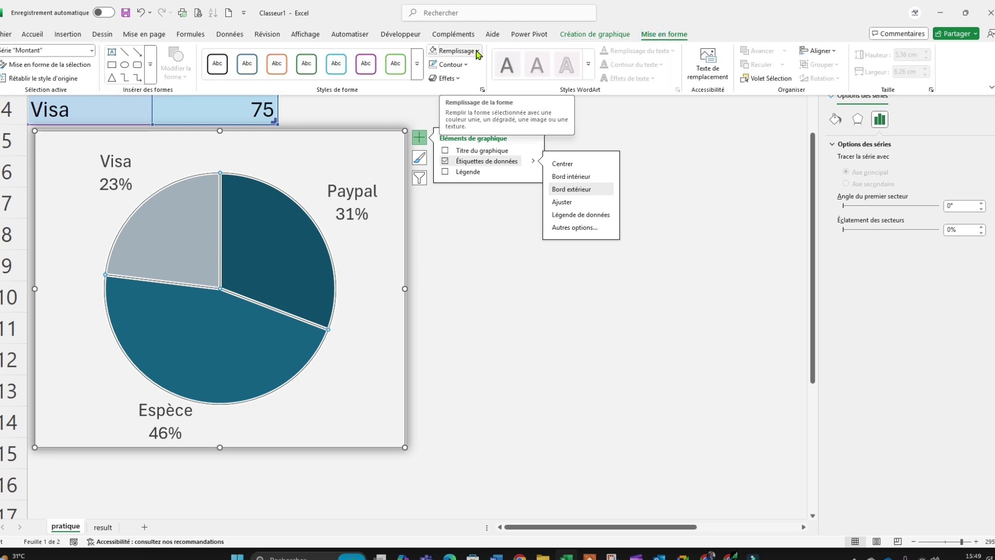
{"action": "left_click", "coordinate": [451, 64]}
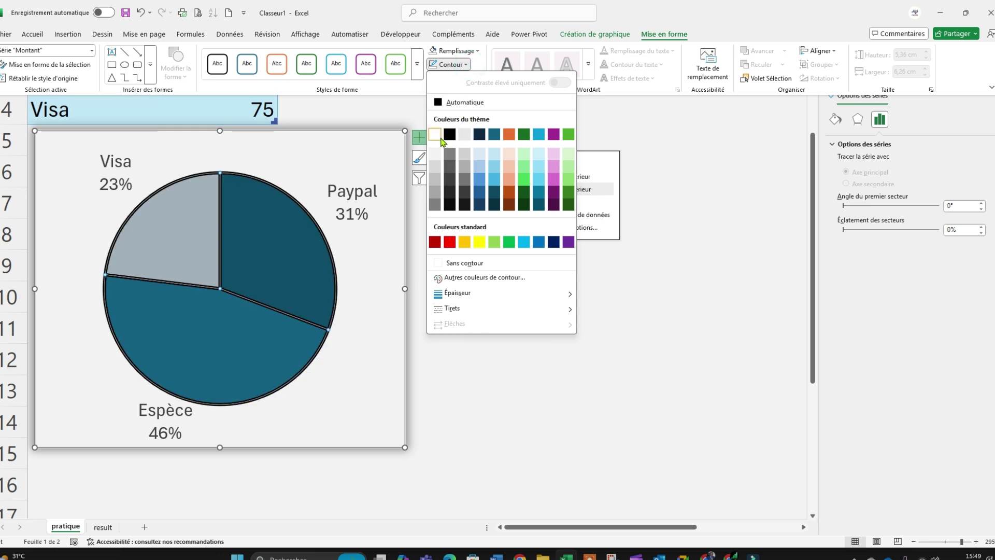
{"action": "mouse_move", "coordinate": [538, 294]}
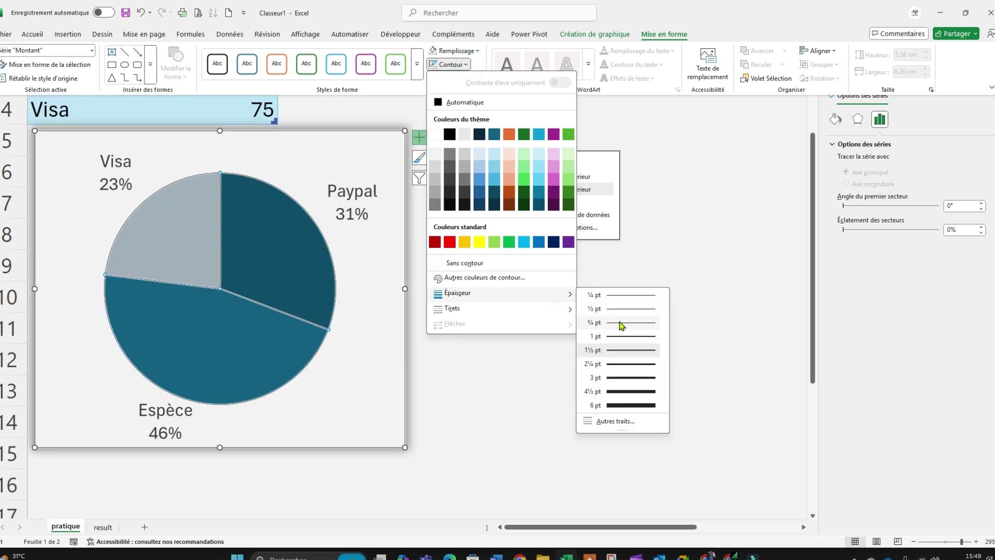
{"action": "left_click", "coordinate": [619, 321]}
{"action": "left_click", "coordinate": [370, 270]}
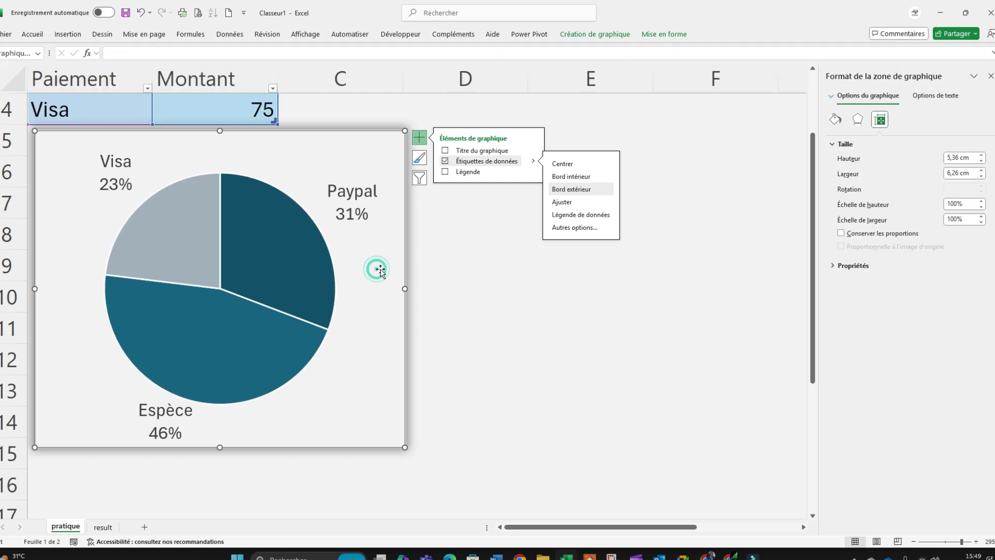
Step: Remove the outline from the pie's slices (Sans contour)
{"action": "left_click", "coordinate": [279, 225]}
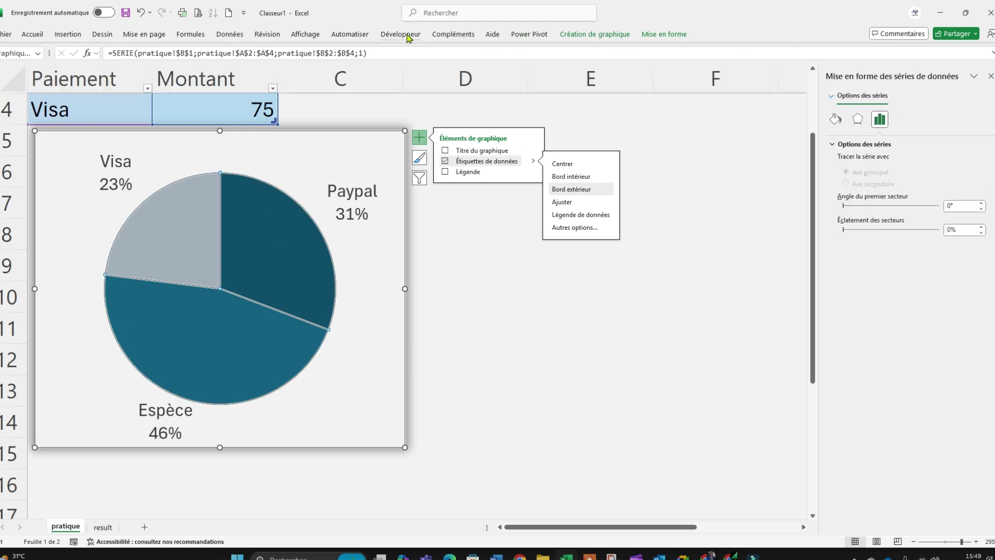
{"action": "left_click", "coordinate": [595, 35]}
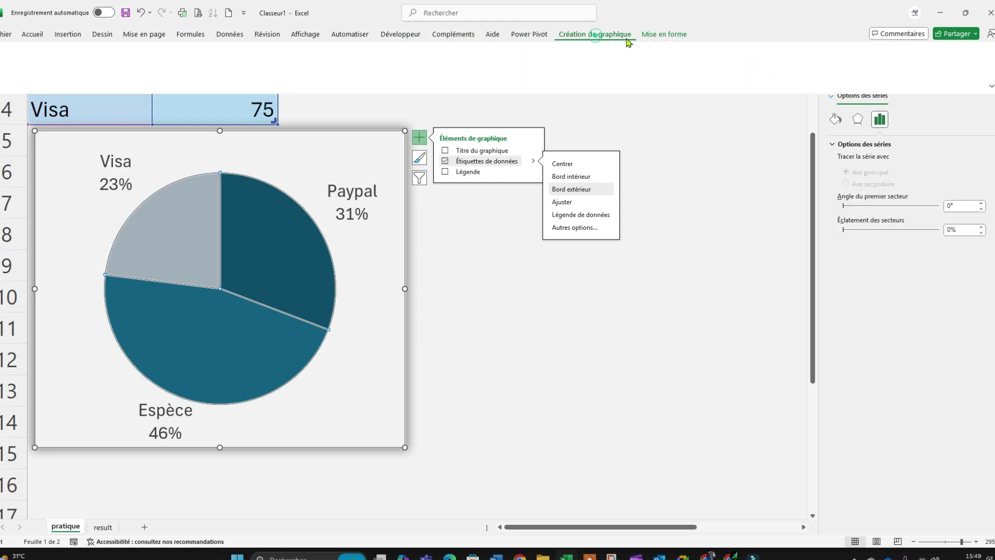
{"action": "left_click", "coordinate": [663, 36]}
{"action": "left_click", "coordinate": [469, 66]}
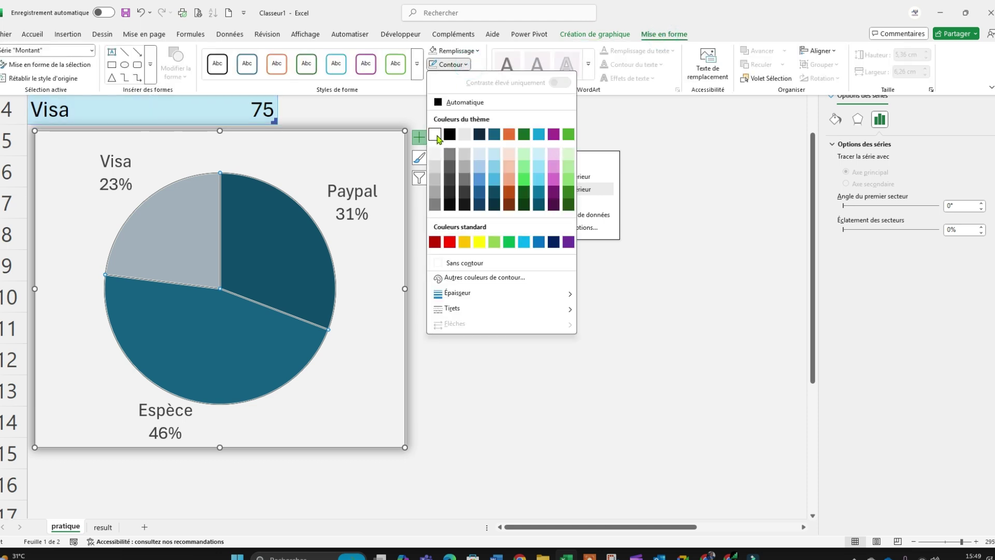
{"action": "left_click", "coordinate": [459, 264]}
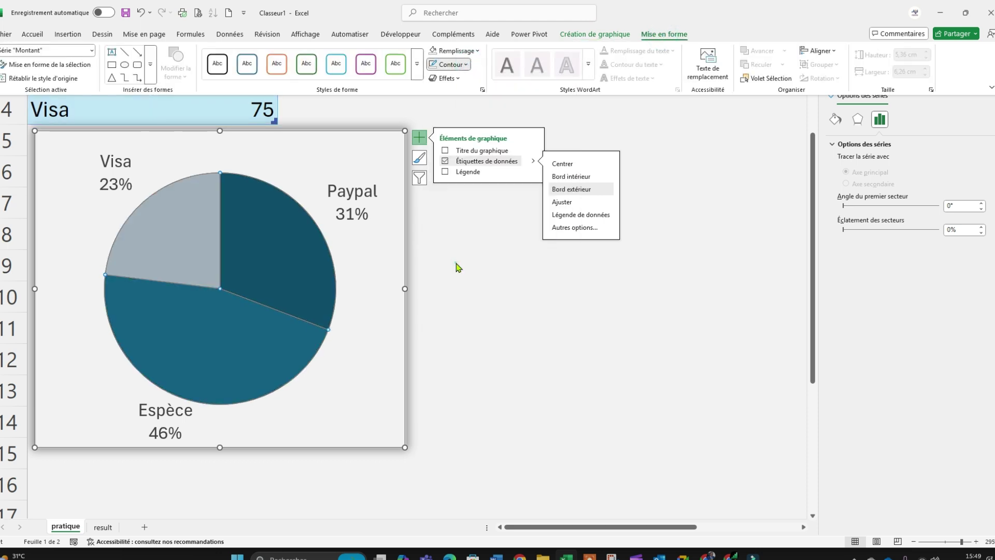
Step: Apply the centred external shadow (Décalage : centre) to the pie's slices
{"action": "left_click", "coordinate": [449, 78]}
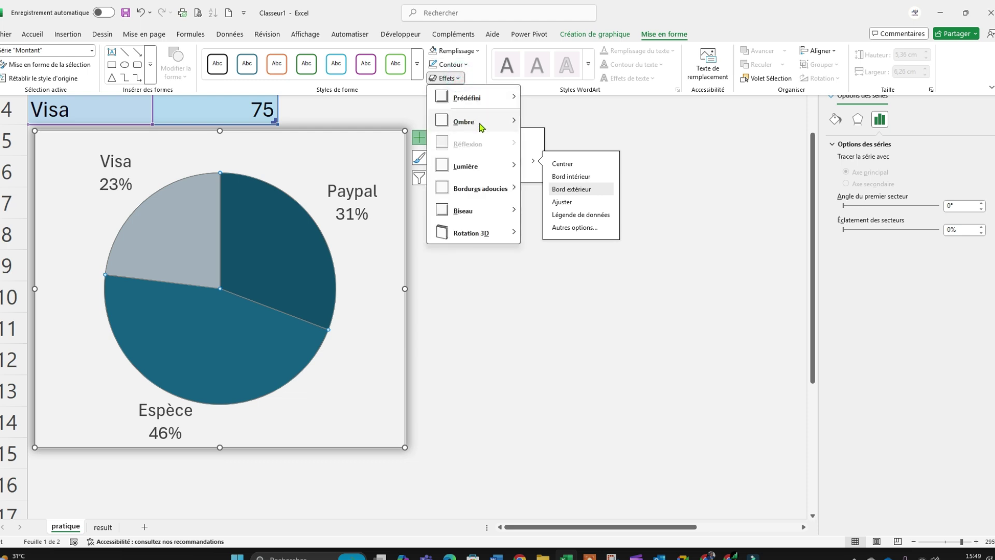
{"action": "mouse_move", "coordinate": [466, 121]}
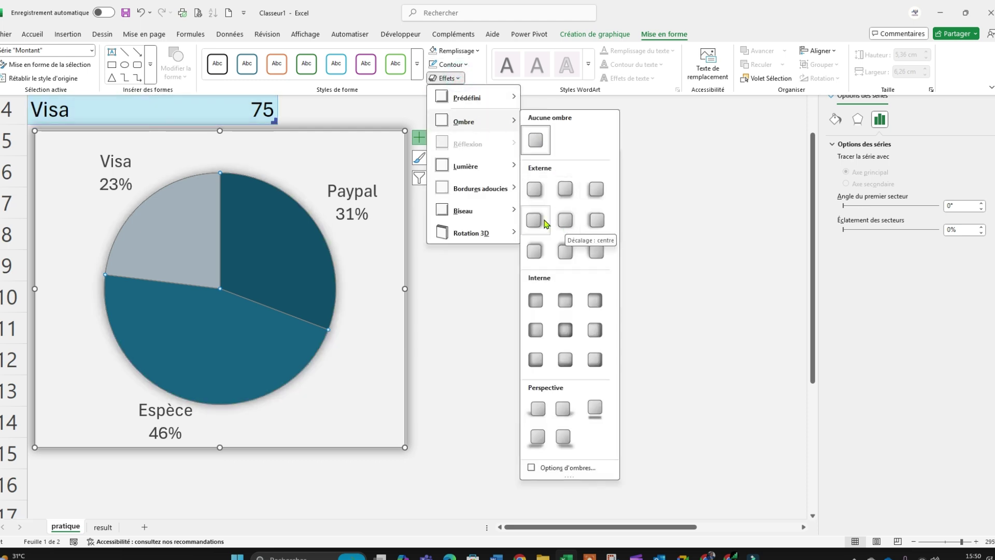
{"action": "left_click", "coordinate": [561, 224]}
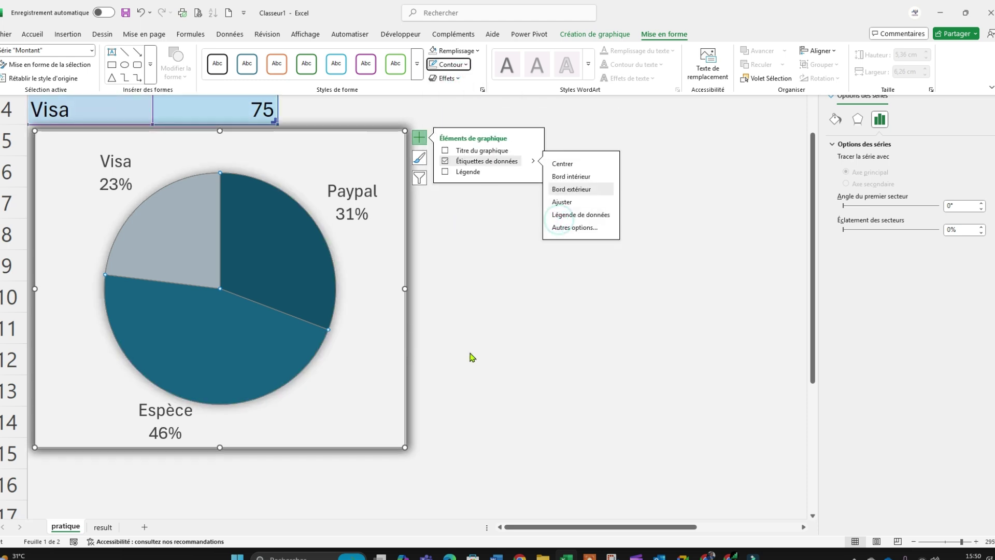
{"action": "left_click", "coordinate": [491, 311]}
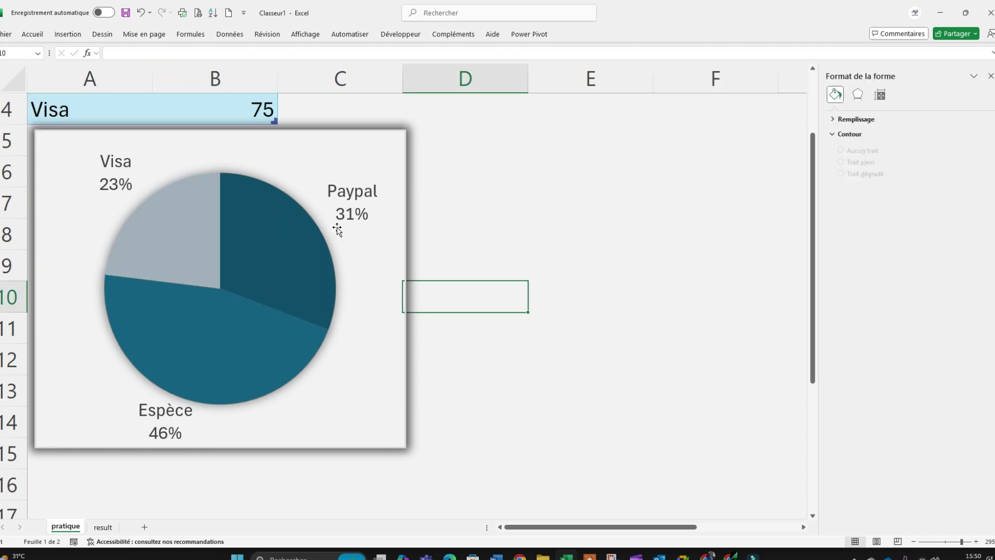
Step: Move the Paypal, Visa and Espèce data labels outward, away from the pie, so each is joined by a leader line
{"action": "left_click", "coordinate": [354, 206]}
{"action": "left_click", "coordinate": [356, 203]}
{"action": "left_click_drag", "start_coordinate": [356, 204], "coordinate": [372, 188]}
{"action": "left_click", "coordinate": [119, 178]}
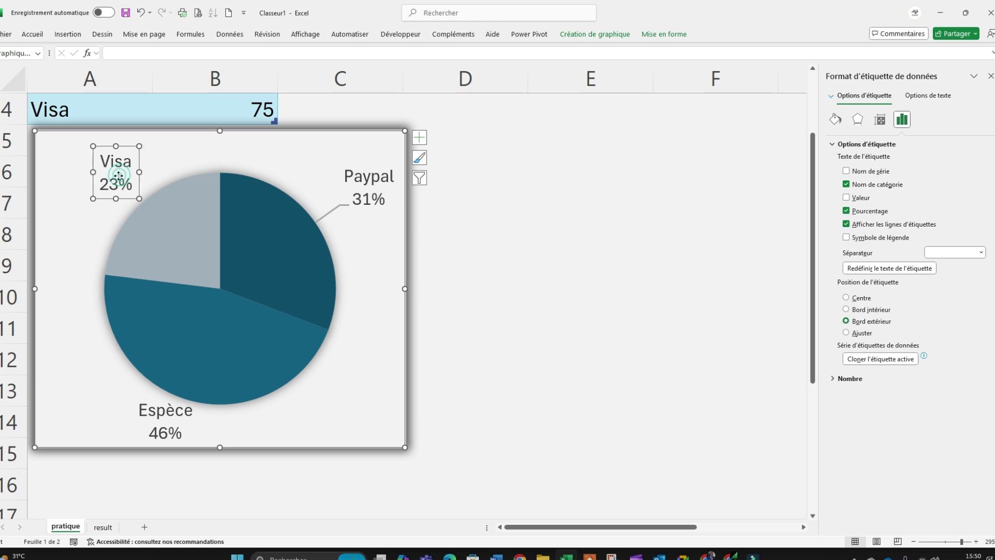
{"action": "left_click_drag", "start_coordinate": [119, 178], "coordinate": [85, 160]}
{"action": "left_click_drag", "start_coordinate": [165, 428], "coordinate": [100, 424]}
{"action": "left_click", "coordinate": [313, 397]}
Step: Shift the whole pie chart slightly down, away from the table
{"action": "left_click", "coordinate": [384, 296]}
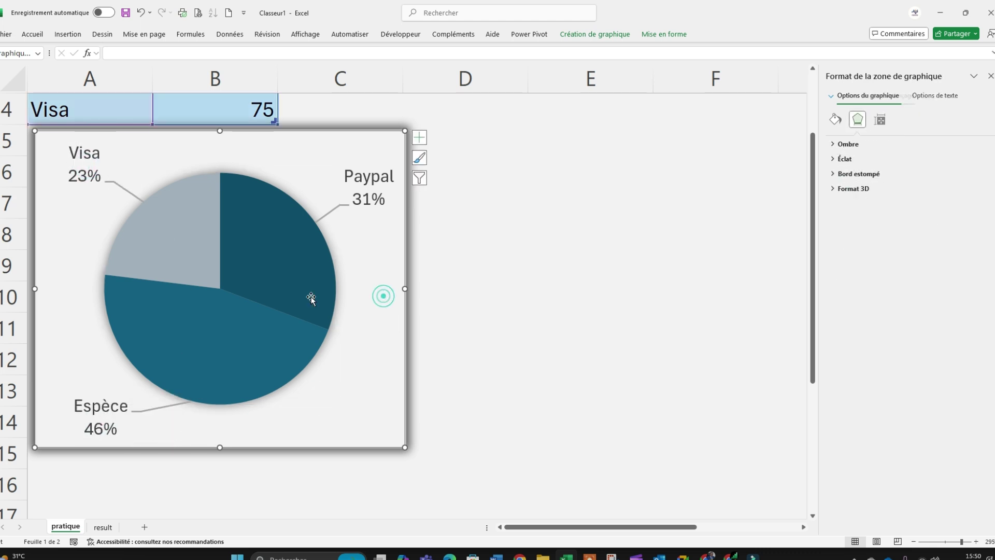
{"action": "left_click_drag", "start_coordinate": [304, 132], "coordinate": [303, 139]}
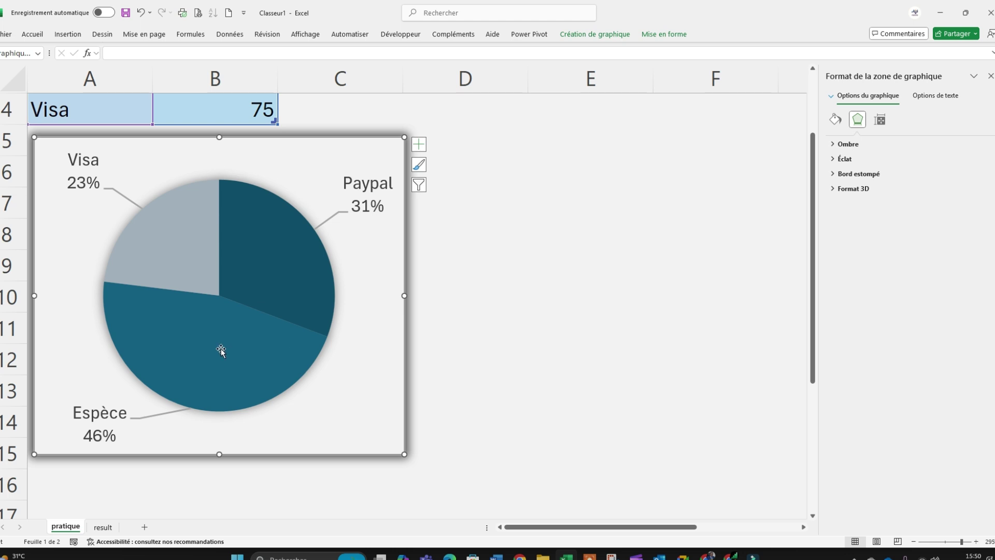
{"action": "mouse_move", "coordinate": [281, 342]}
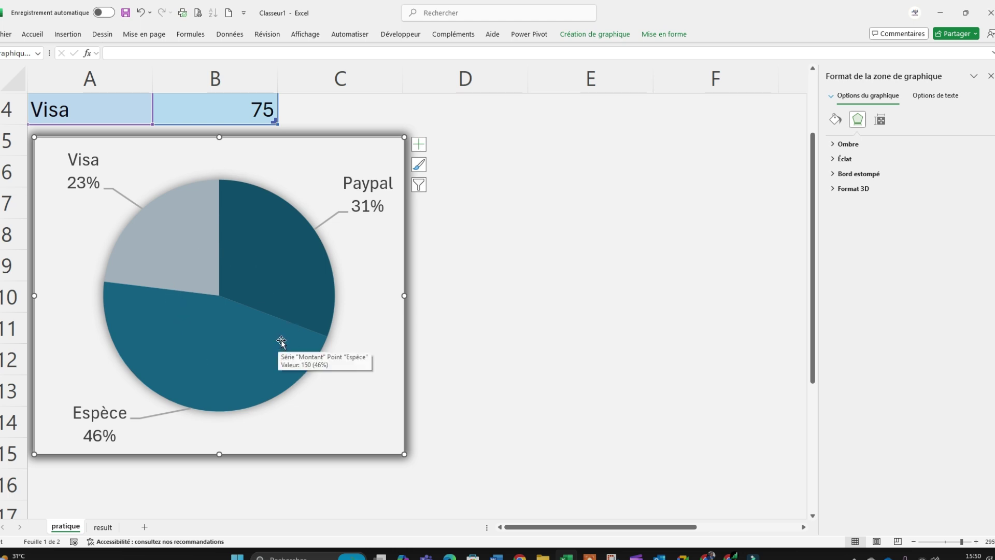
Step: Make all the pie chart's data labels bold
{"action": "left_click", "coordinate": [378, 191]}
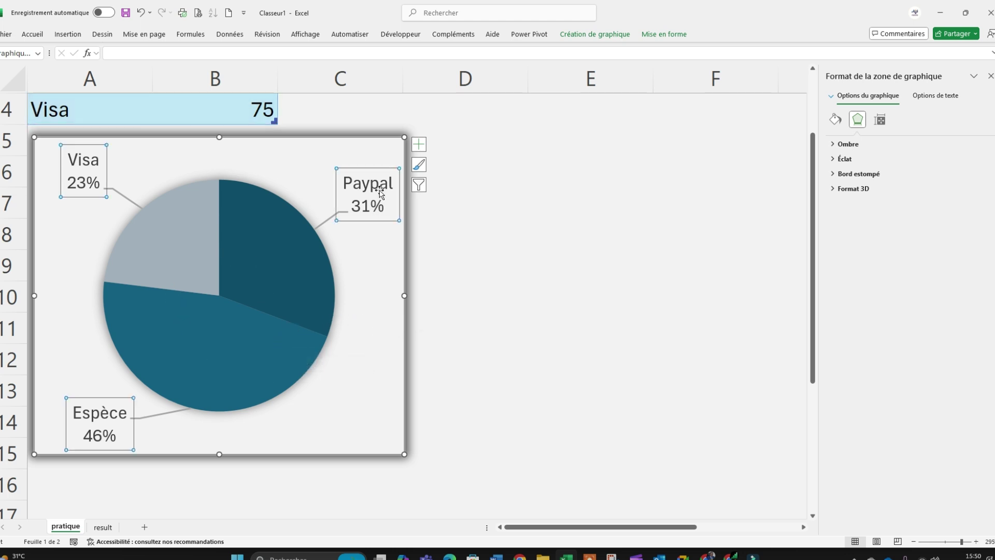
{"action": "left_click", "coordinate": [32, 34]}
{"action": "left_click", "coordinate": [60, 72]}
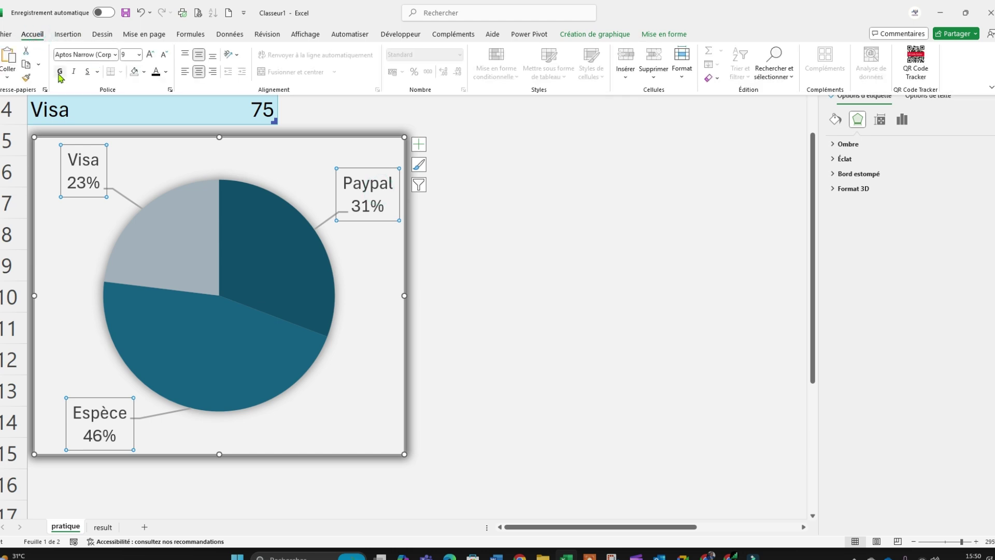
{"action": "left_click", "coordinate": [531, 266]}
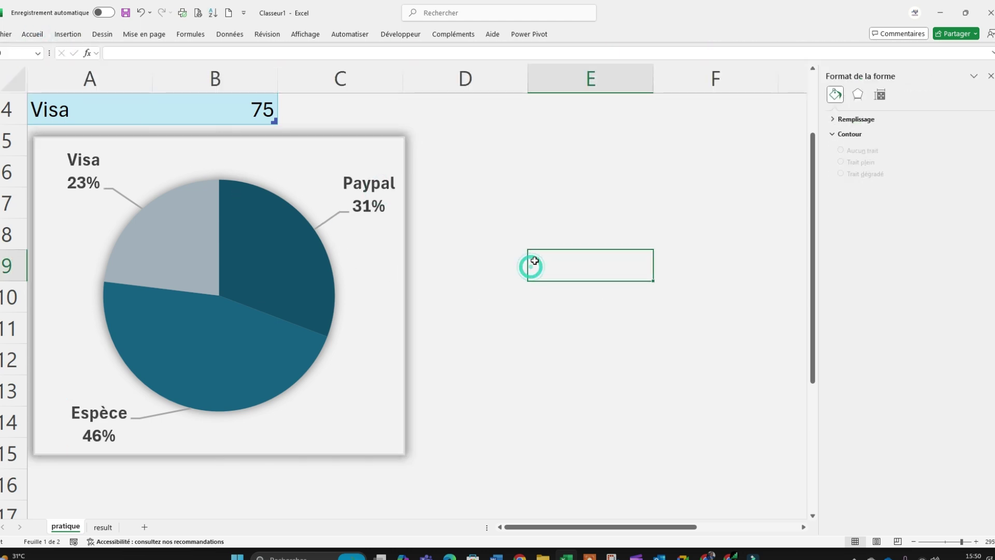
Step: Insert a treemap chart (Compartimentage) based on the Paiement and Montant table
{"action": "scroll", "coordinate": [499, 249], "scroll_direction": "up", "scroll_amount": 1}
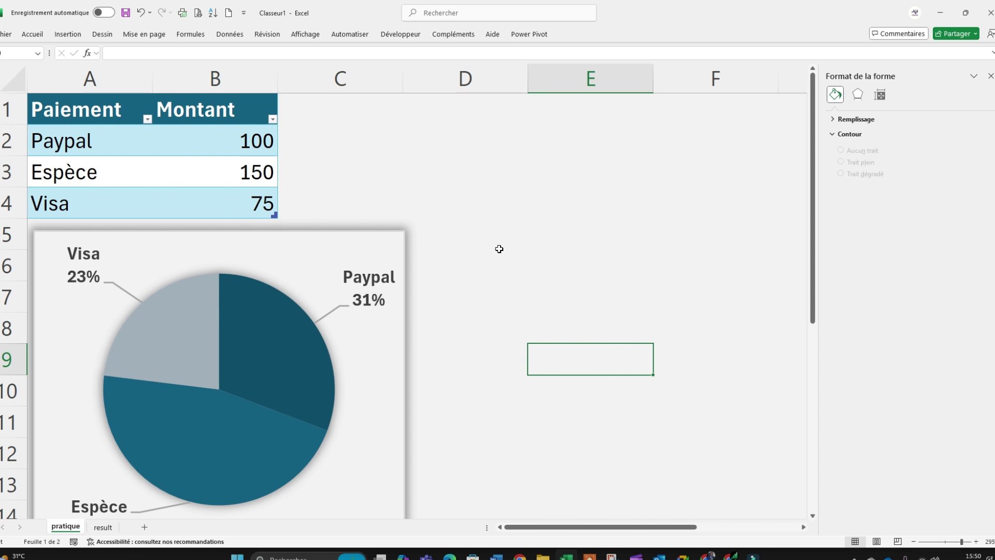
{"action": "left_click", "coordinate": [99, 142]}
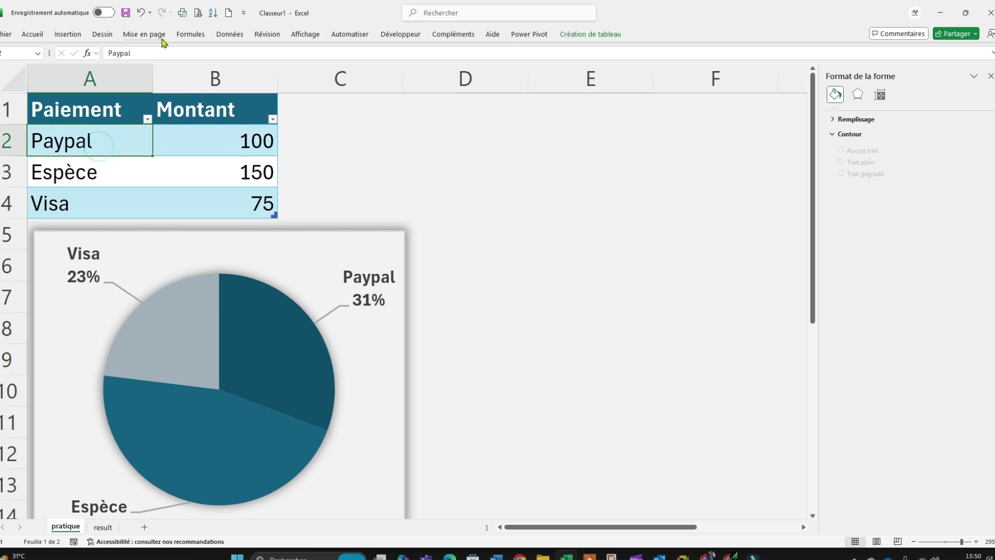
{"action": "left_click", "coordinate": [67, 34]}
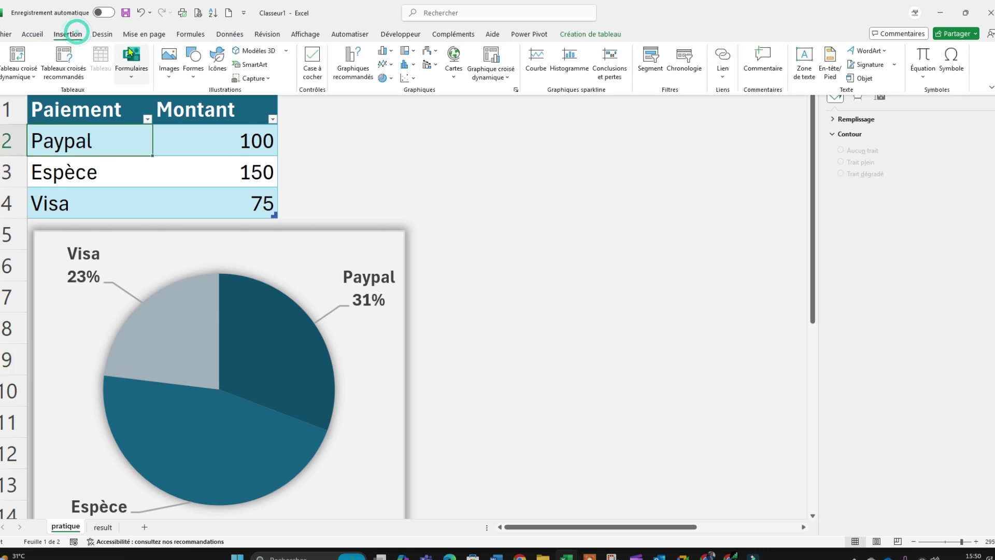
{"action": "left_click", "coordinate": [413, 52]}
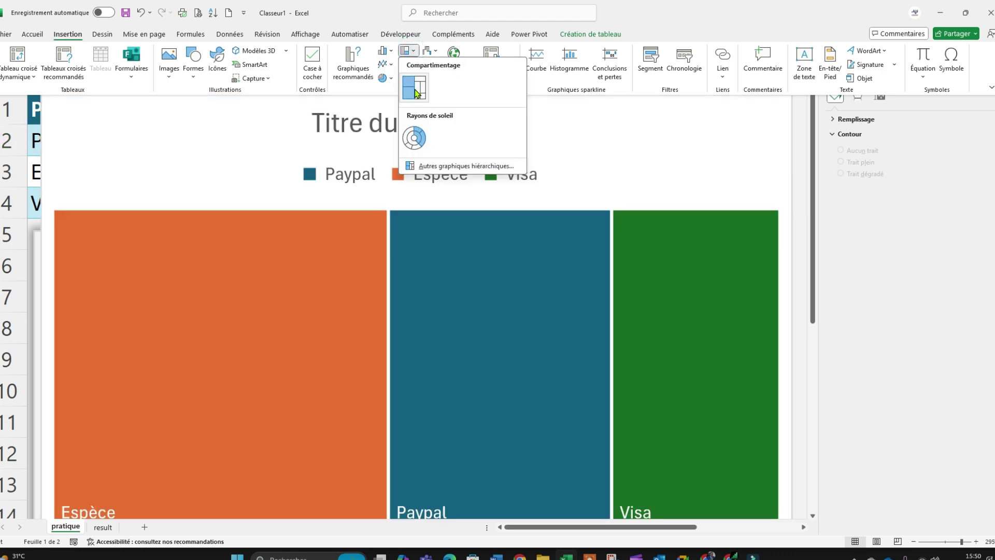
{"action": "left_click", "coordinate": [414, 86]}
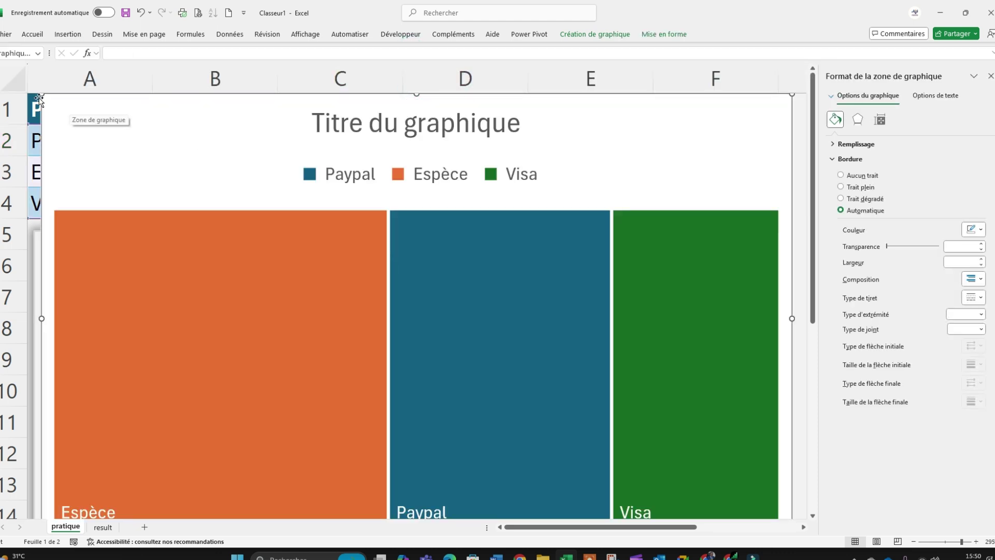
Step: Shrink the treemap to about 5,46 cm high and 6,55 cm wide and align it beside the pie chart
{"action": "left_click_drag", "start_coordinate": [41, 94], "coordinate": [419, 225]}
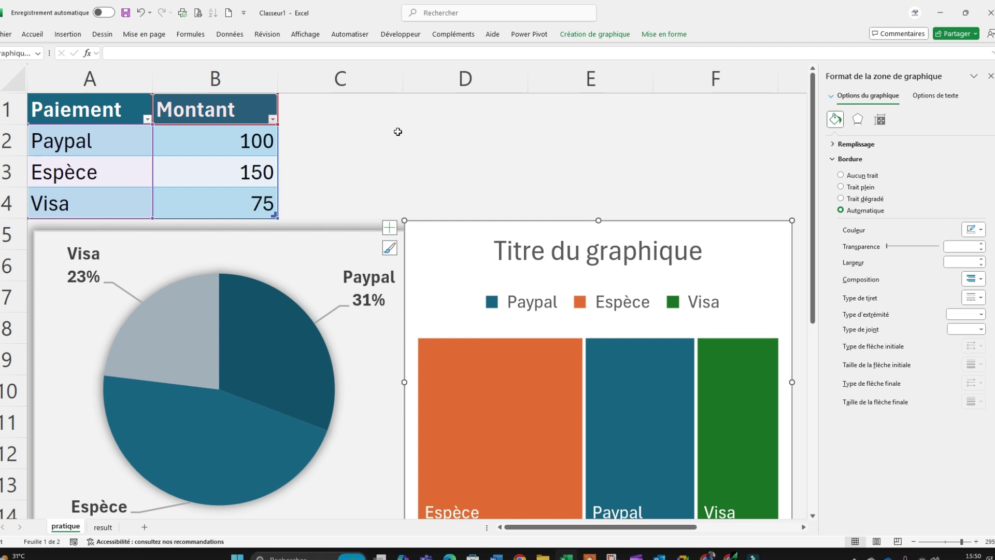
{"action": "scroll", "coordinate": [430, 139], "scroll_direction": "down", "scroll_amount": 1}
{"action": "mouse_move", "coordinate": [430, 139]}
{"action": "left_mouse_down"}
{"action": "mouse_move", "coordinate": [446, 135]}
{"action": "mouse_move", "coordinate": [438, 140]}
{"action": "left_mouse_up"}
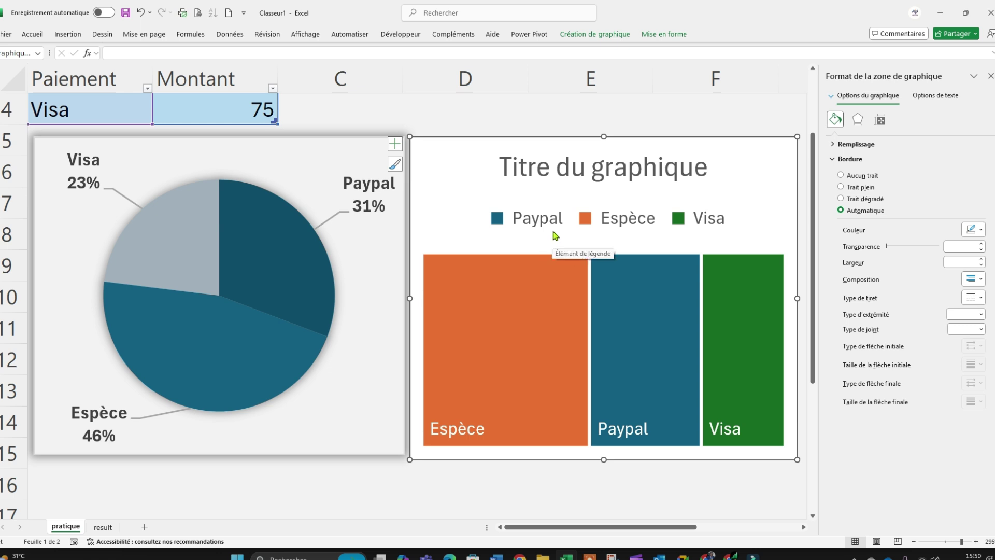
{"action": "scroll", "coordinate": [557, 234], "scroll_direction": "up", "scroll_amount": 2}
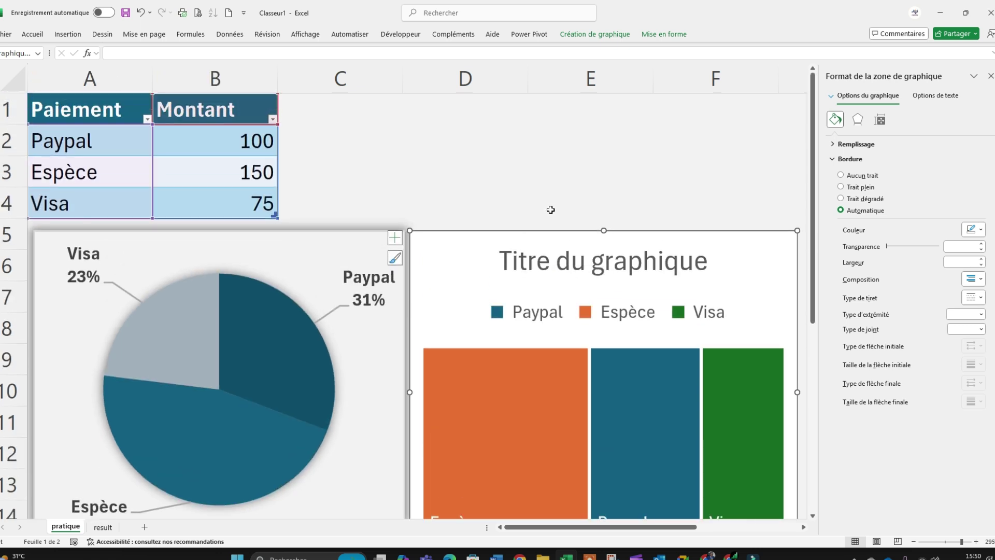
Step: Remove the chart title and the legend from the treemap, keeping its data labels
{"action": "left_click", "coordinate": [599, 267]}
{"action": "left_click", "coordinate": [638, 241]}
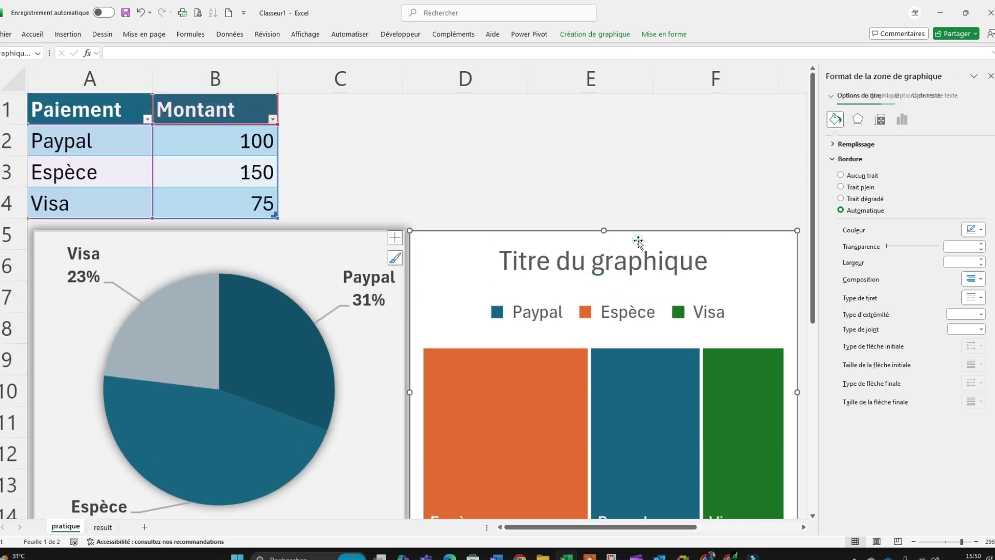
{"action": "left_click", "coordinate": [636, 261]}
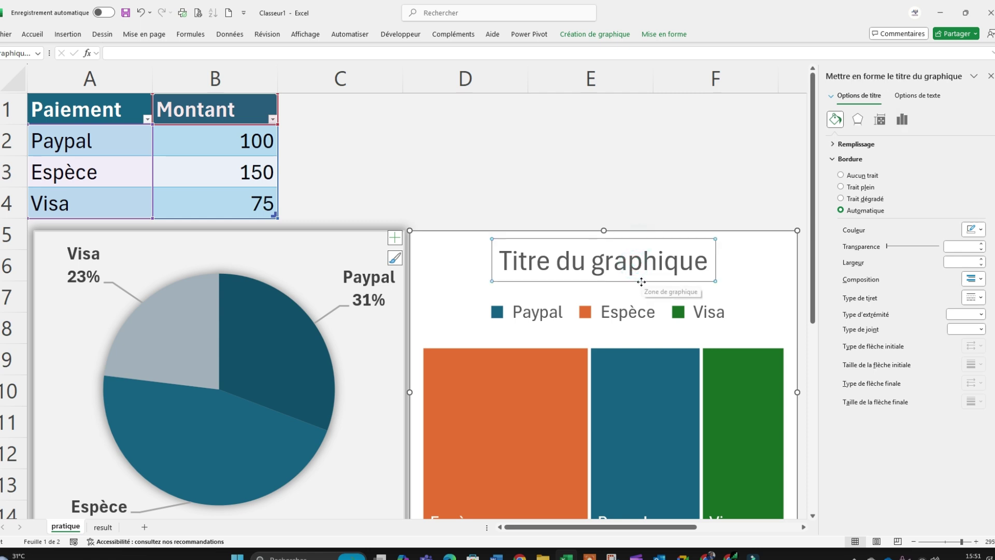
{"action": "left_click", "coordinate": [641, 282]}
{"action": "left_click", "coordinate": [637, 262]}
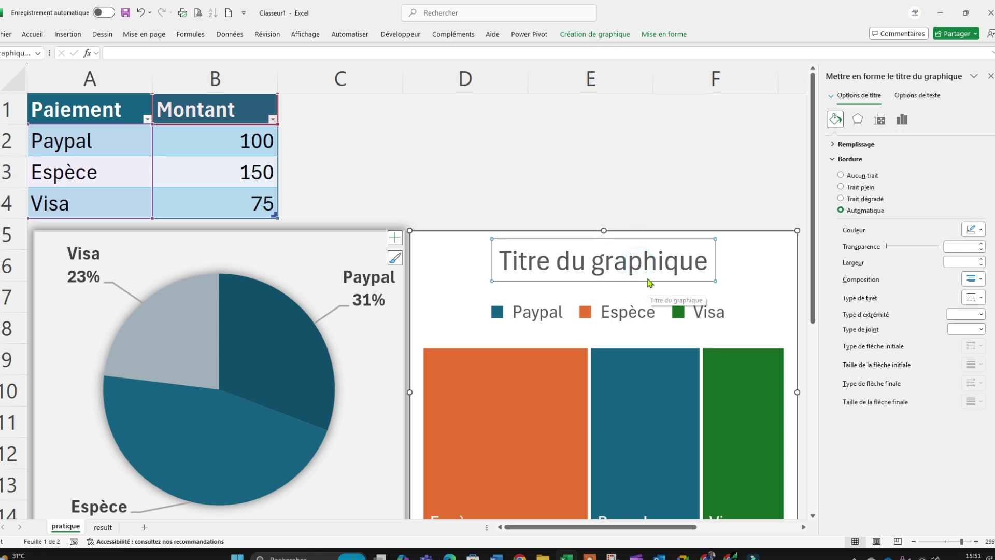
{"action": "left_click", "coordinate": [395, 237]}
{"action": "left_click", "coordinate": [818, 251]}
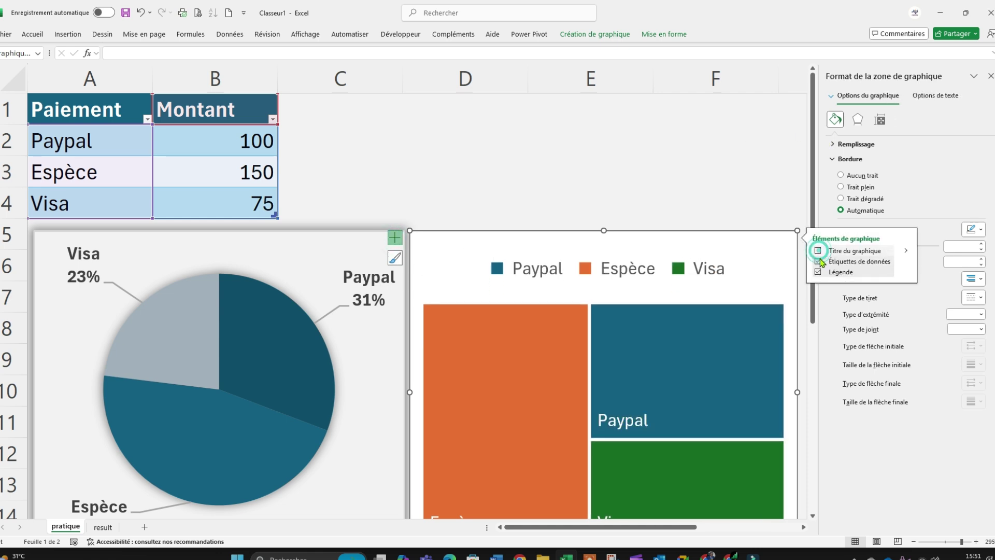
{"action": "left_click", "coordinate": [818, 272]}
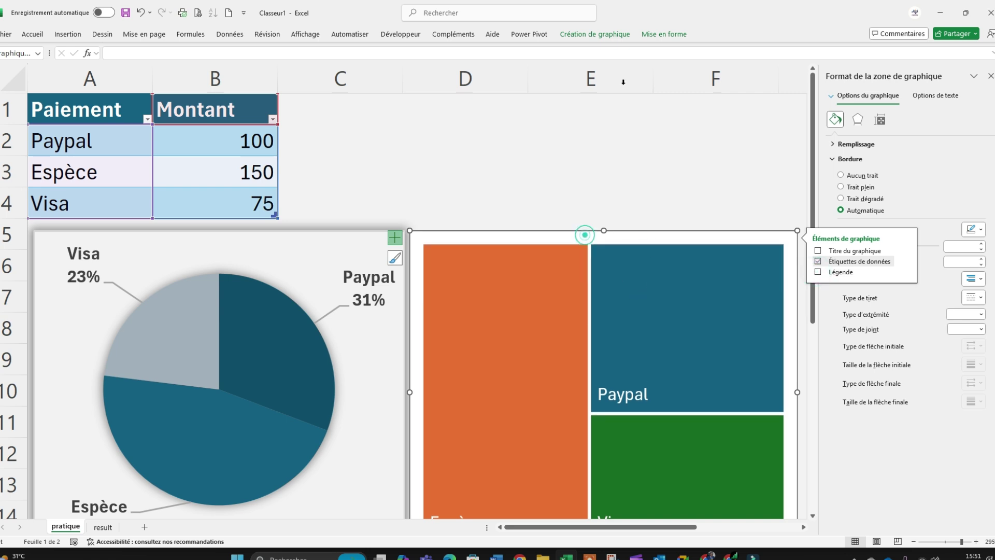
Step: Remove both the fill and the outline from the treemap's chart area
{"action": "left_click", "coordinate": [664, 34]}
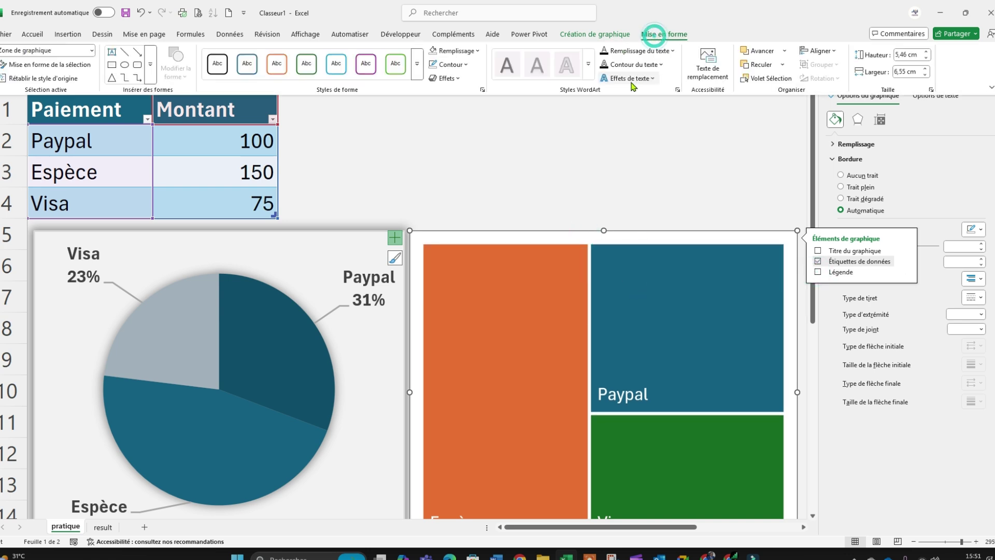
{"action": "left_click", "coordinate": [472, 51]}
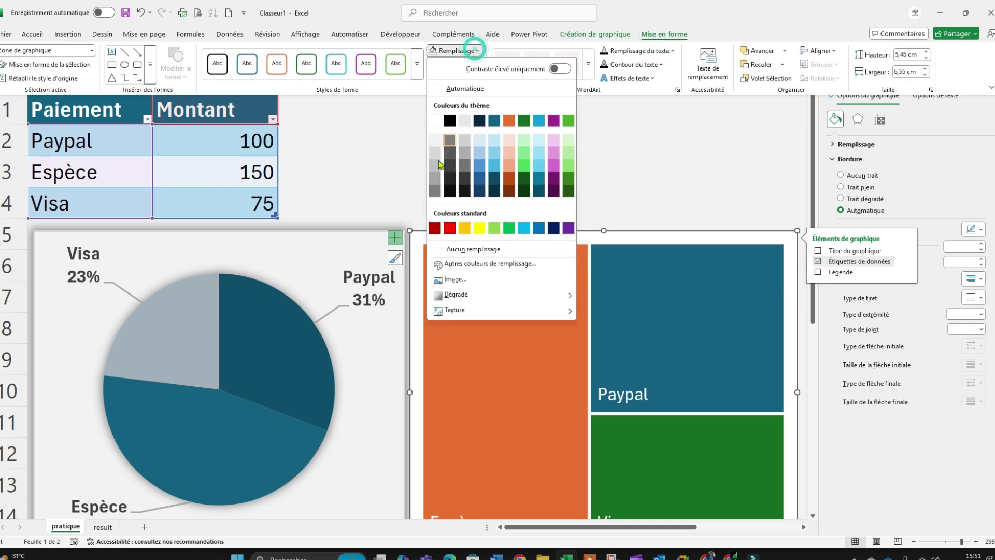
{"action": "left_click", "coordinate": [472, 250]}
{"action": "left_click", "coordinate": [467, 64]}
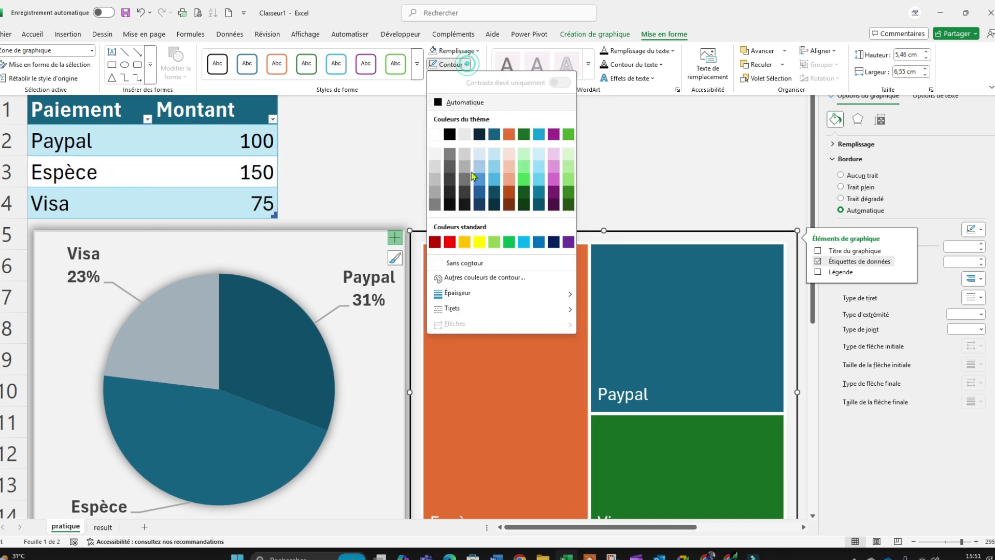
{"action": "left_click", "coordinate": [464, 263]}
{"action": "left_click", "coordinate": [492, 162]}
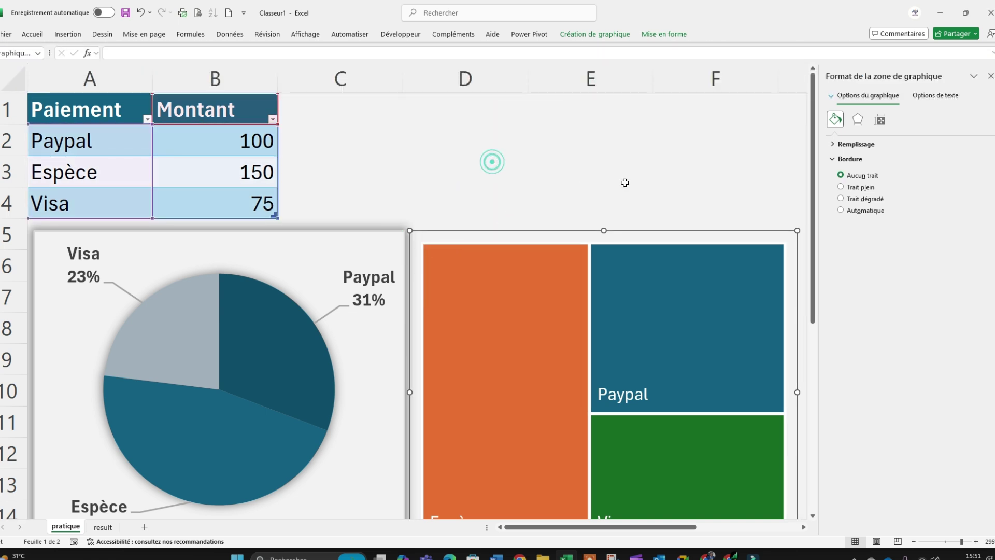
Step: Add the values to the treemap's data labels beside the category names, separated by a new line (Nouvelle ligne)
{"action": "scroll", "coordinate": [625, 182], "scroll_direction": "down", "scroll_amount": 1}
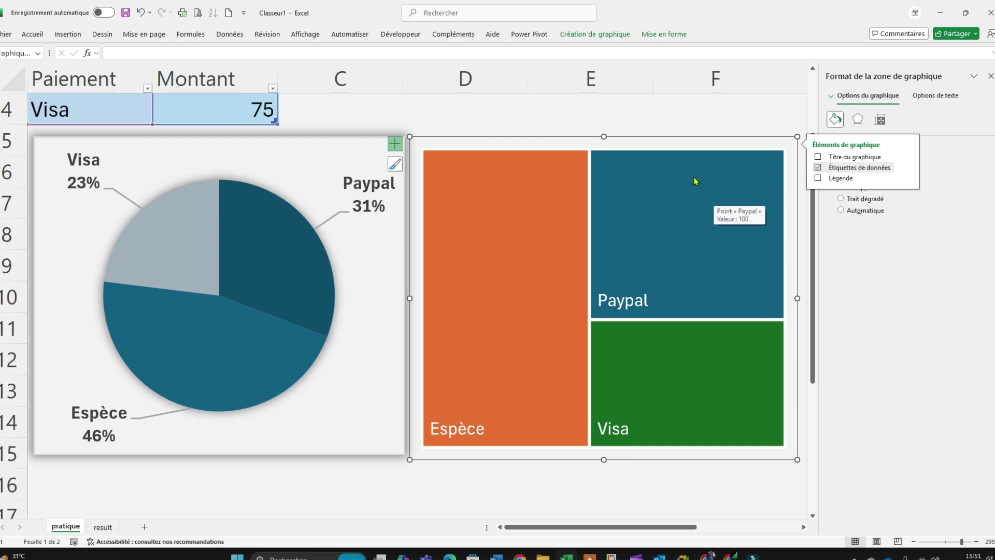
{"action": "left_click", "coordinate": [614, 310]}
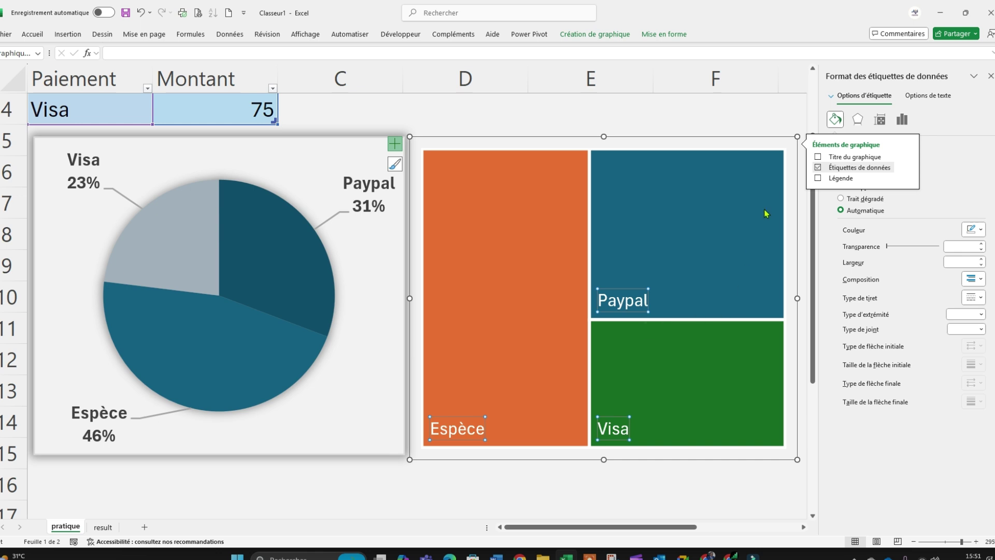
{"action": "left_click", "coordinate": [901, 119]}
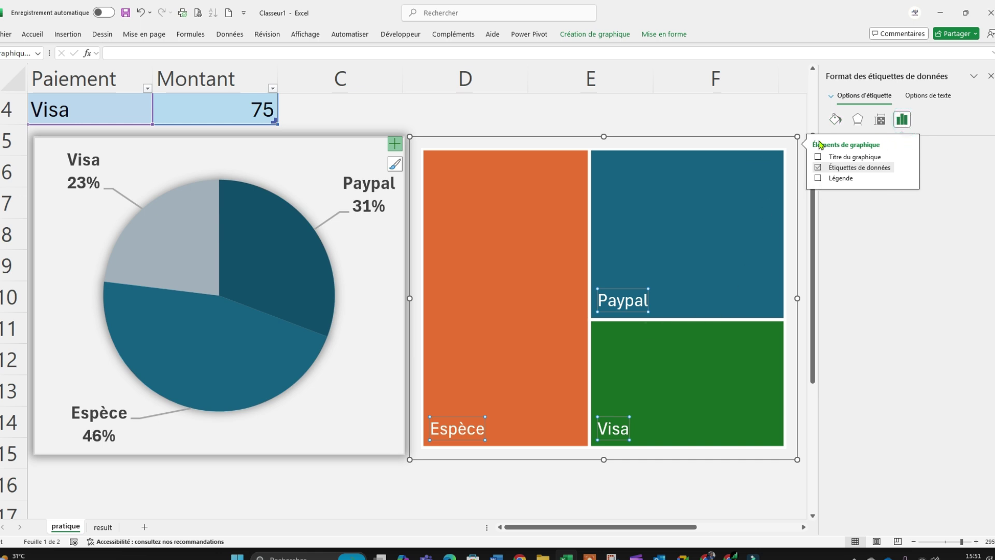
{"action": "left_click", "coordinate": [684, 262]}
{"action": "left_click", "coordinate": [635, 298]}
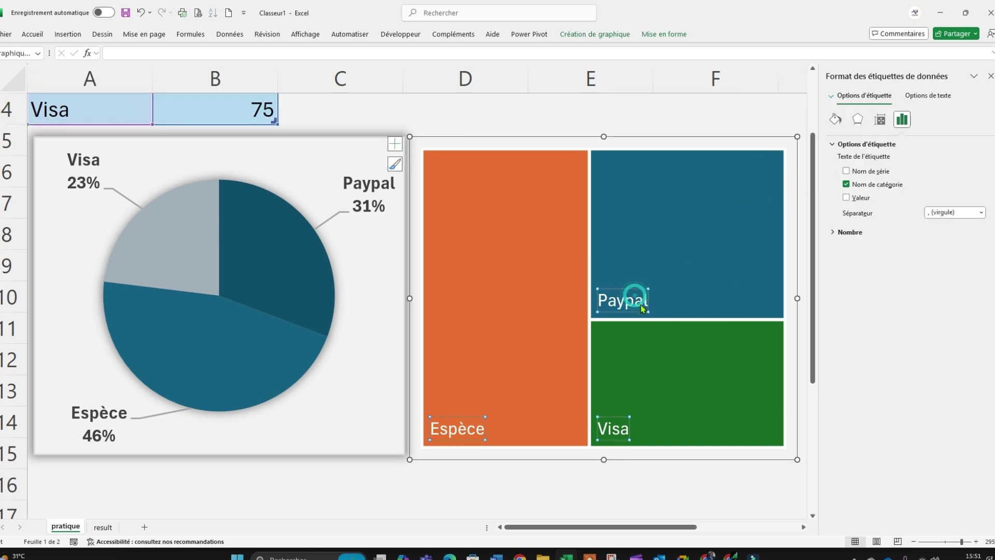
{"action": "left_click", "coordinate": [847, 197]}
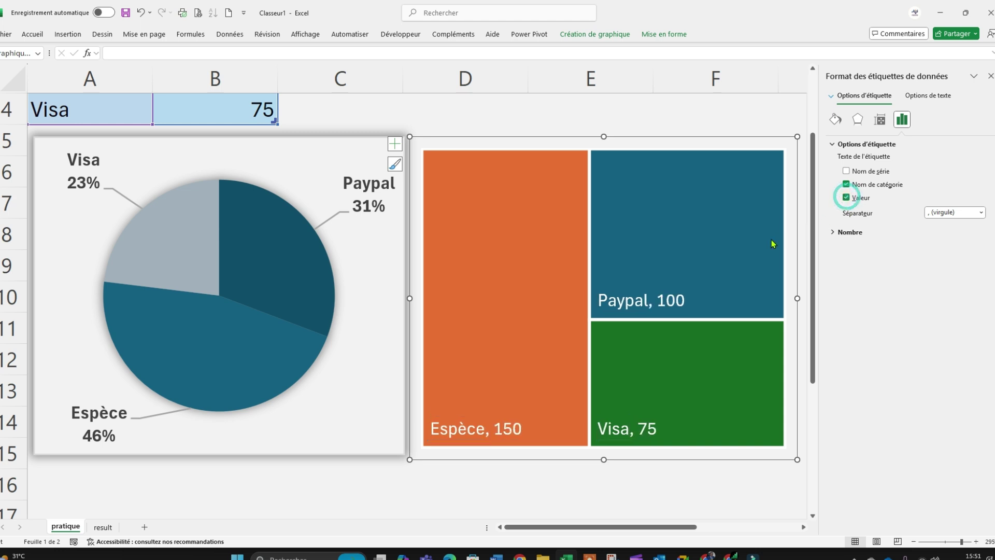
{"action": "left_click", "coordinate": [981, 212]}
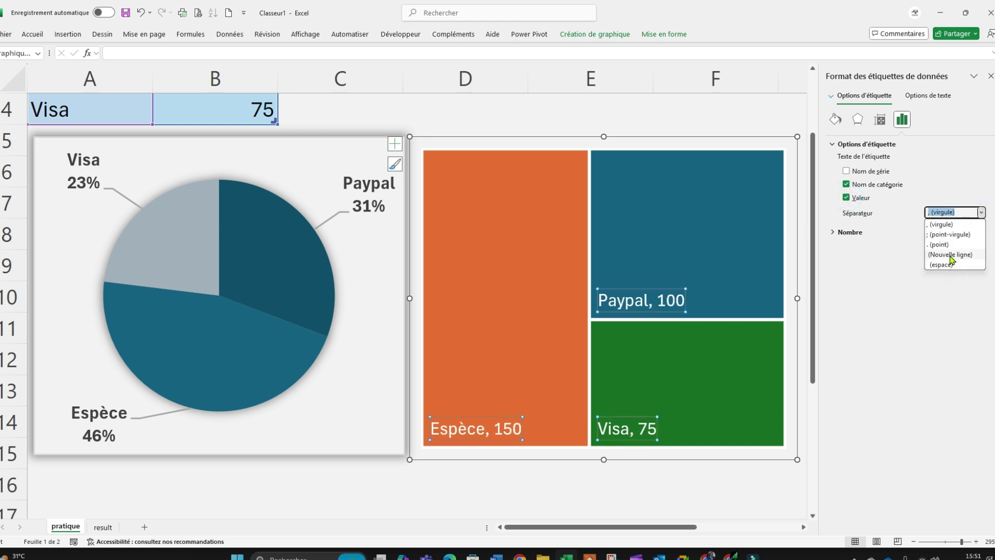
{"action": "left_click", "coordinate": [950, 254]}
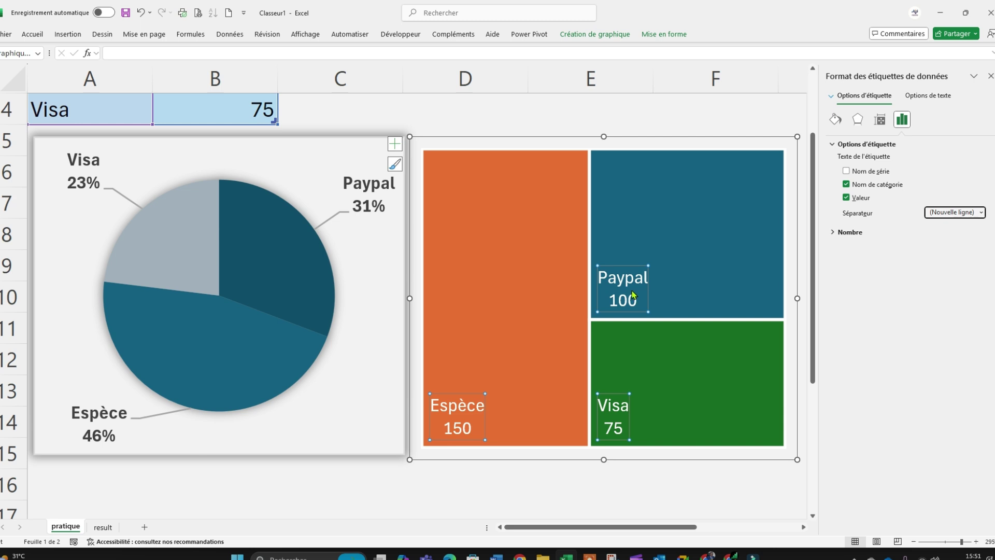
Step: Make all the treemap's data labels bold
{"action": "left_click", "coordinate": [31, 34]}
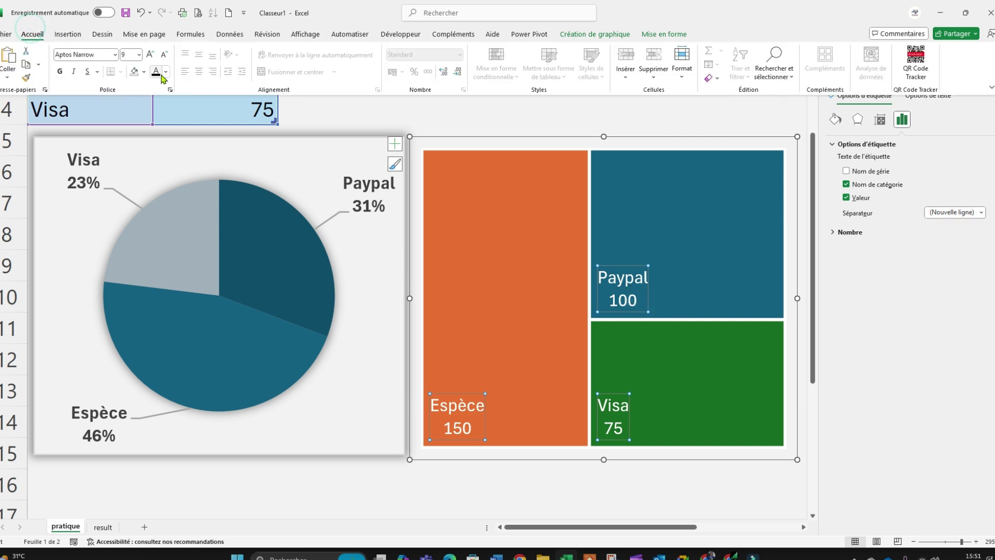
{"action": "left_click", "coordinate": [60, 72]}
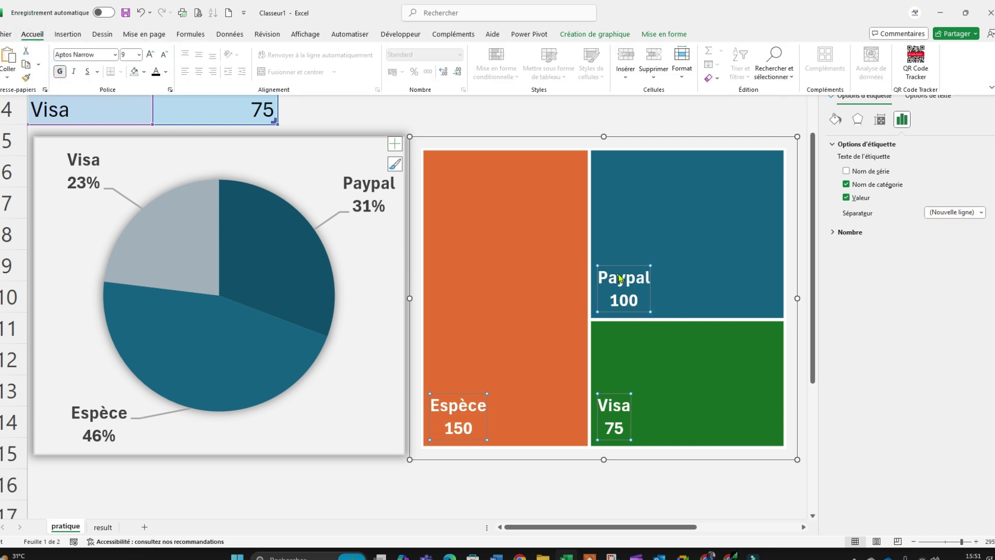
{"action": "left_click", "coordinate": [731, 293]}
{"action": "scroll", "coordinate": [647, 241], "scroll_direction": "down", "scroll_amount": 1}
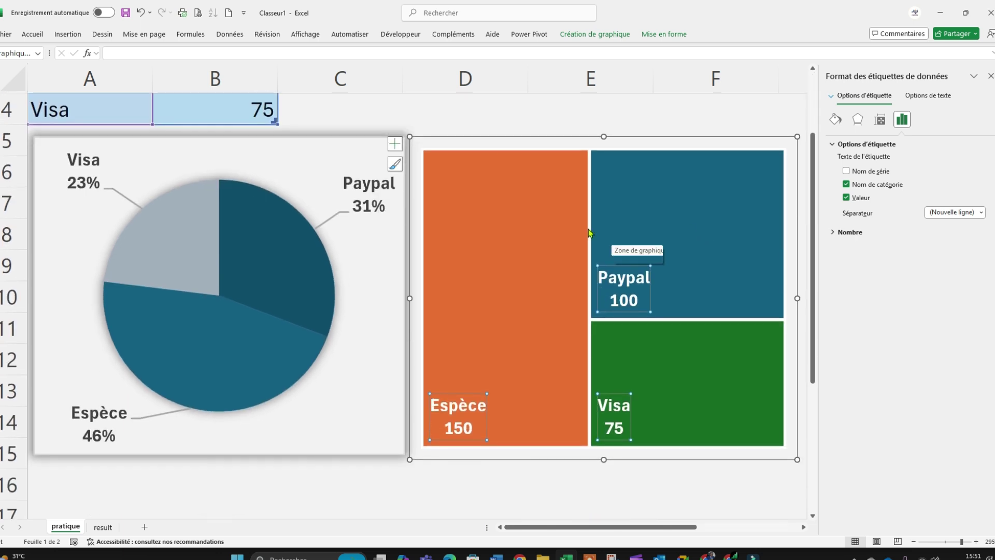
Step: Apply the first Monochrome palette, the blue shades matching the pie chart, to the treemap
{"action": "left_click", "coordinate": [508, 196]}
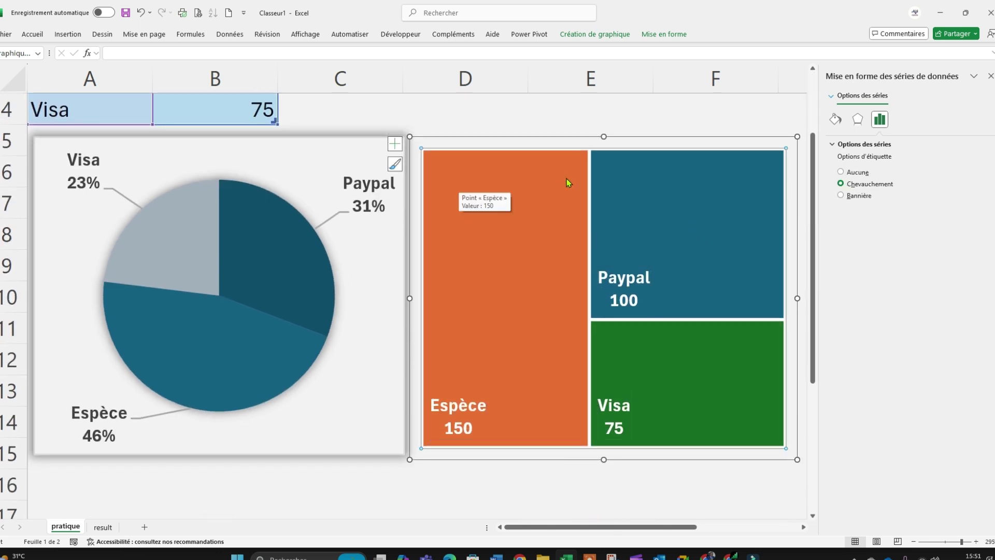
{"action": "mouse_move", "coordinate": [612, 181]}
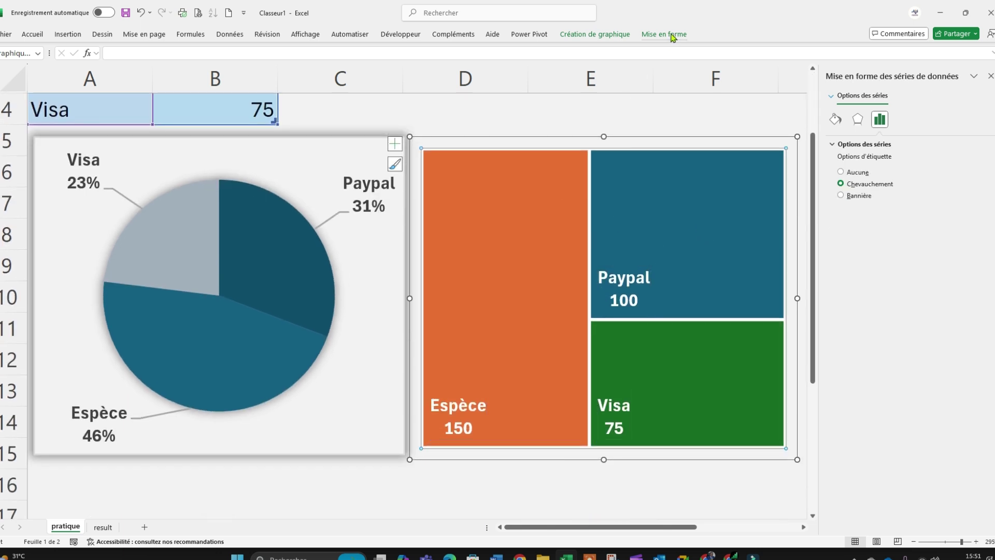
{"action": "left_click", "coordinate": [595, 34]}
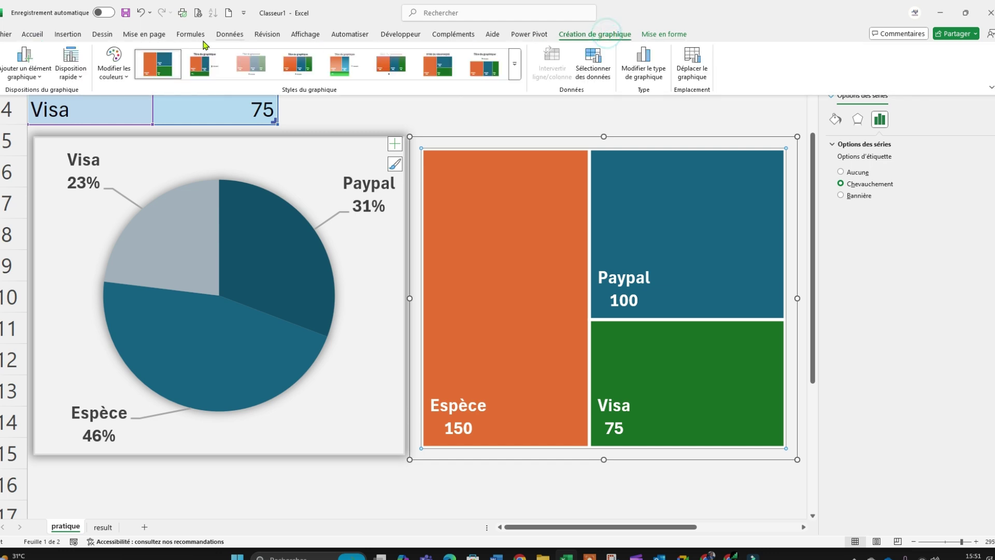
{"action": "left_click", "coordinate": [118, 77]}
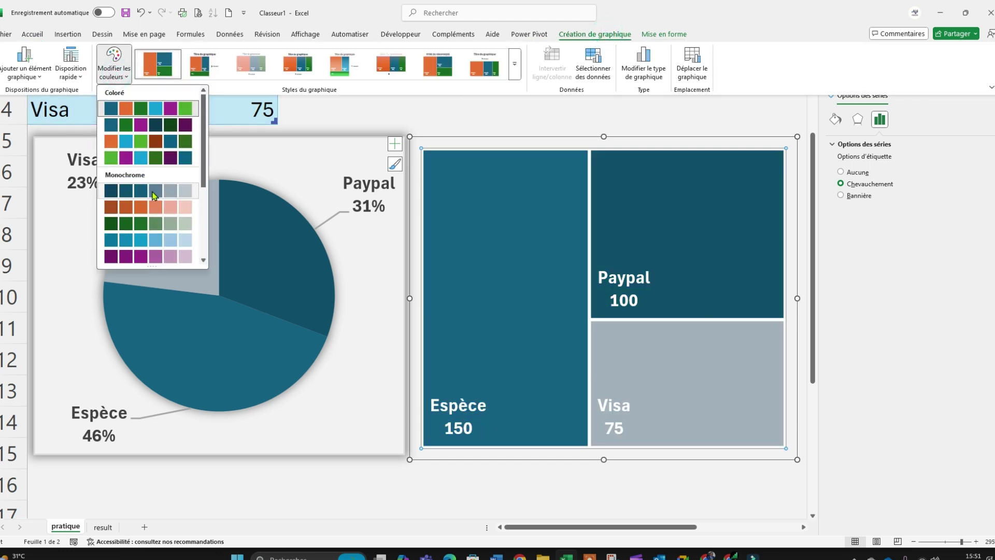
{"action": "left_click", "coordinate": [154, 196]}
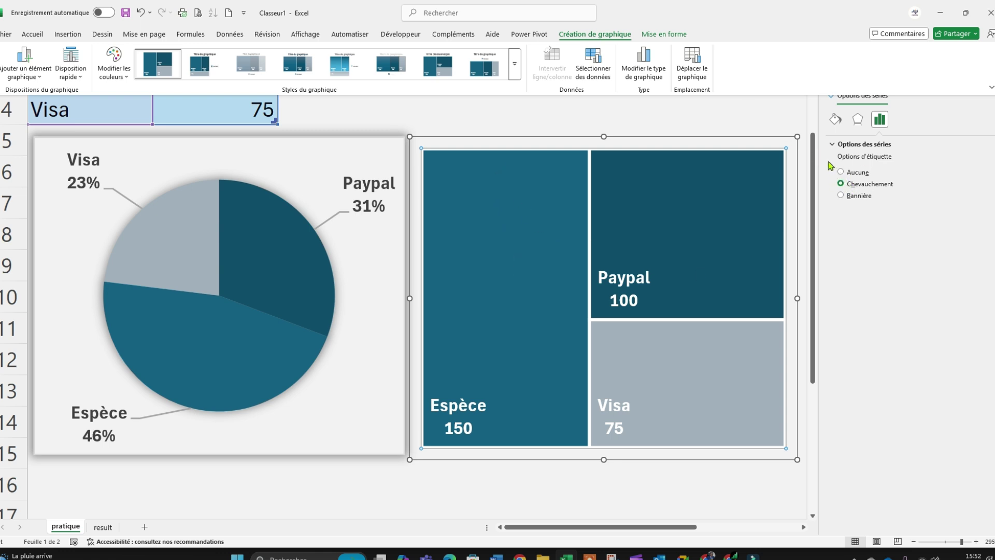
Step: Remove the outline from the treemap's Montant series rectangles
{"action": "left_click", "coordinate": [566, 182]}
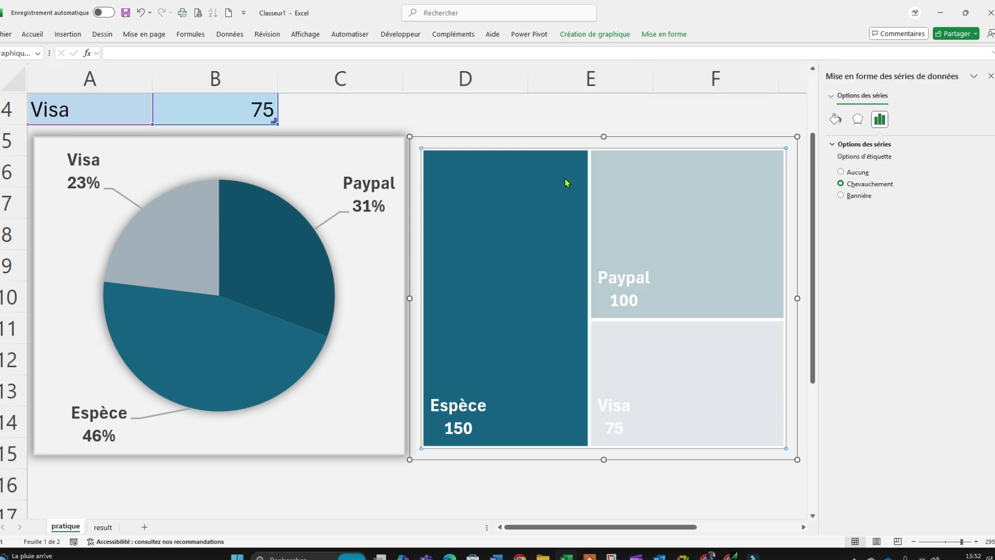
{"action": "left_click", "coordinate": [564, 177]}
{"action": "left_click", "coordinate": [670, 119]}
{"action": "left_click", "coordinate": [615, 174]}
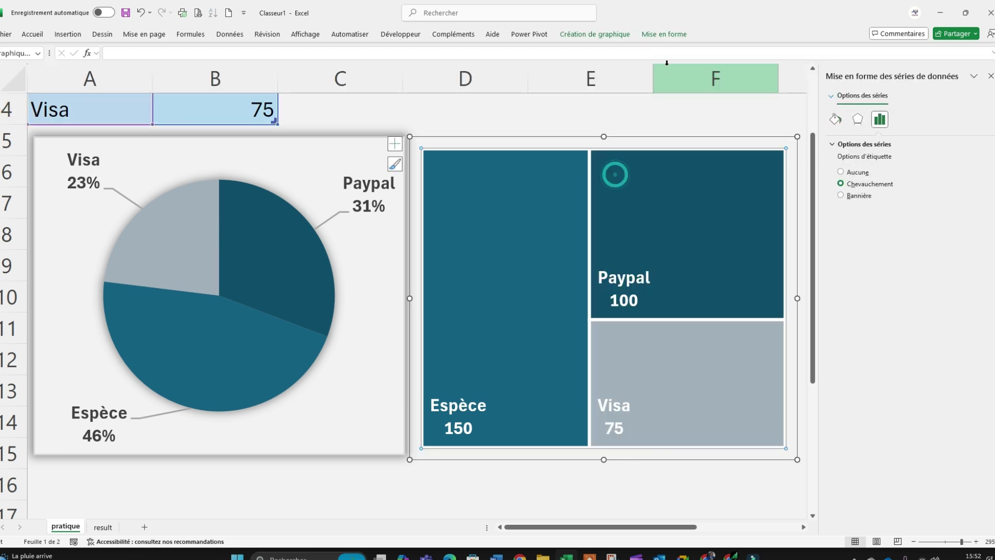
{"action": "left_click", "coordinate": [664, 33]}
{"action": "left_click", "coordinate": [468, 65]}
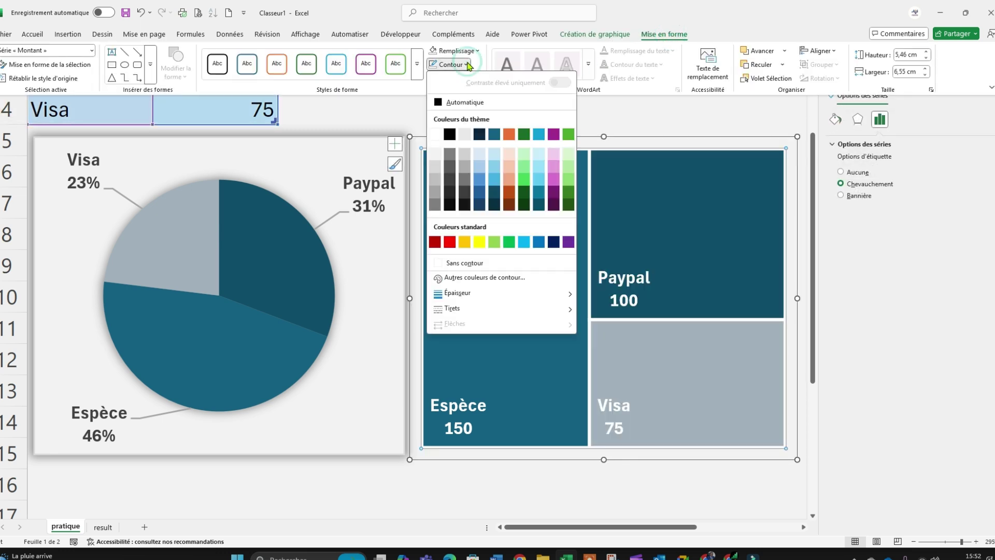
{"action": "left_click", "coordinate": [472, 264]}
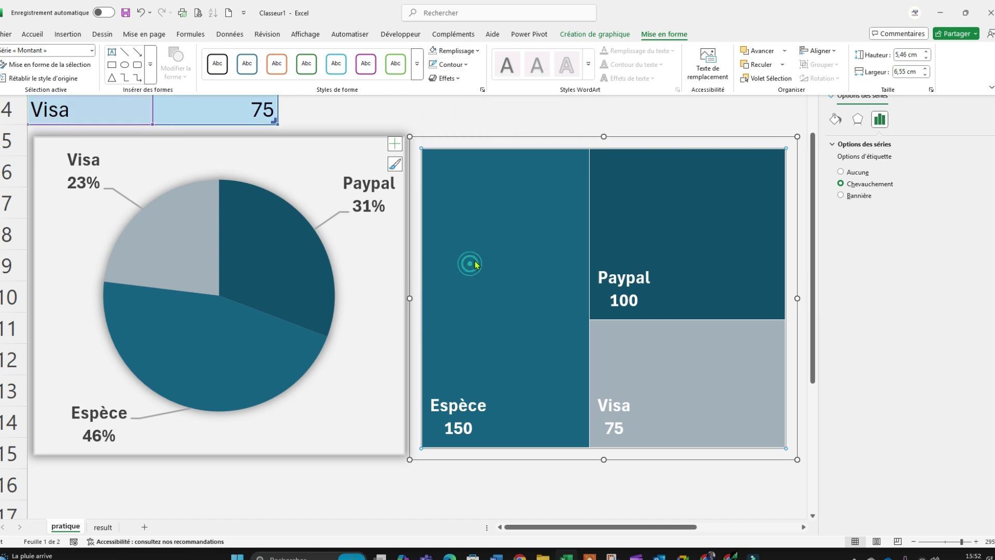
Step: Apply the centred outer shadow (Externe) to the treemap's Montant series and deselect the chart
{"action": "left_click", "coordinate": [444, 78]}
{"action": "mouse_move", "coordinate": [482, 128]}
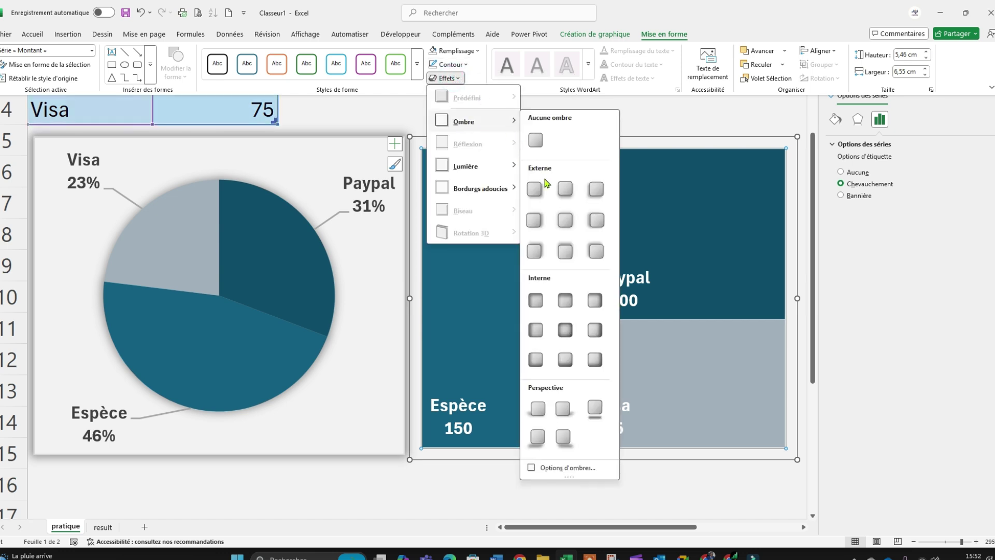
{"action": "left_click", "coordinate": [565, 221]}
{"action": "left_click", "coordinate": [750, 102]}
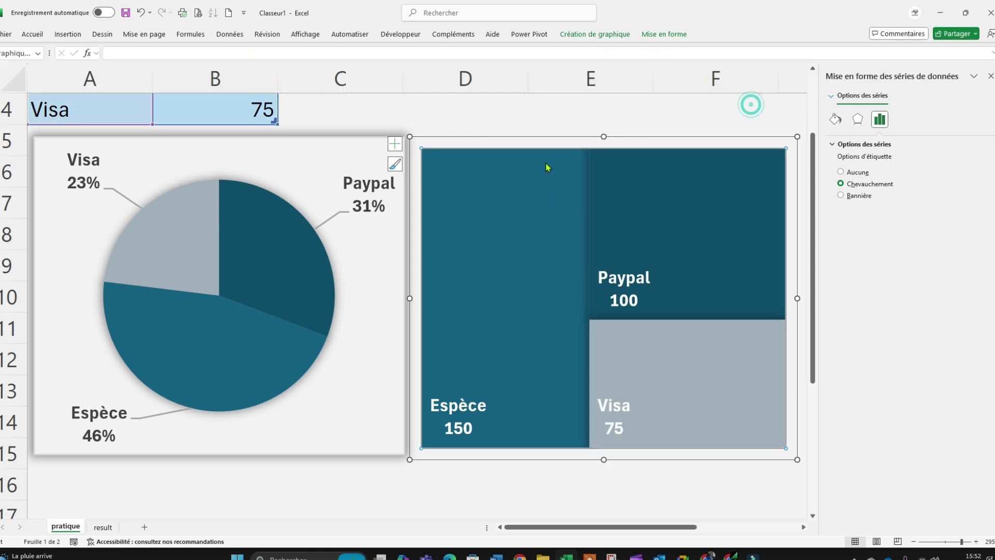
{"action": "left_click", "coordinate": [803, 246]}
{"action": "scroll", "coordinate": [804, 249], "scroll_direction": "down", "scroll_amount": 1}
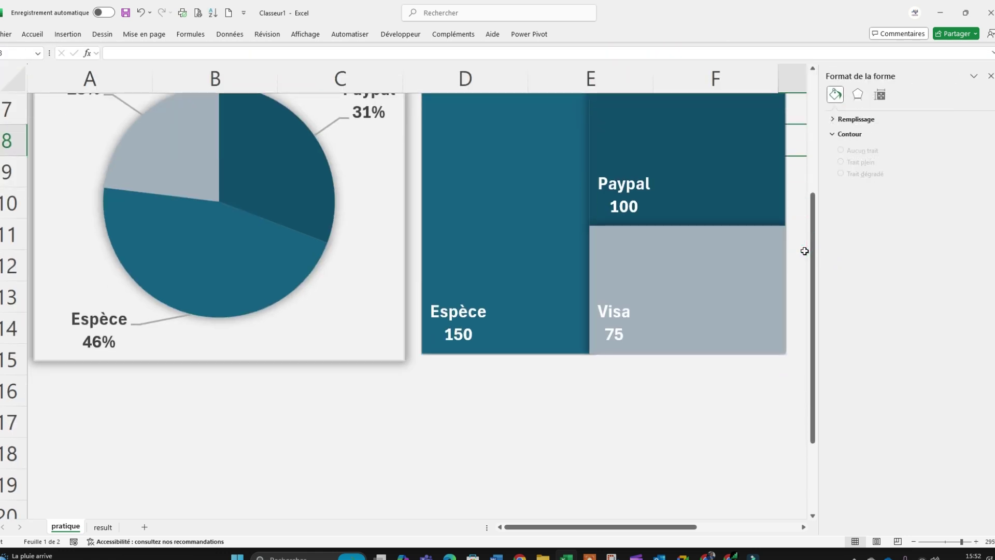
{"action": "scroll", "coordinate": [804, 249], "scroll_direction": "up", "scroll_amount": 2}
{"action": "scroll", "coordinate": [804, 249], "scroll_direction": "down", "scroll_amount": 1}
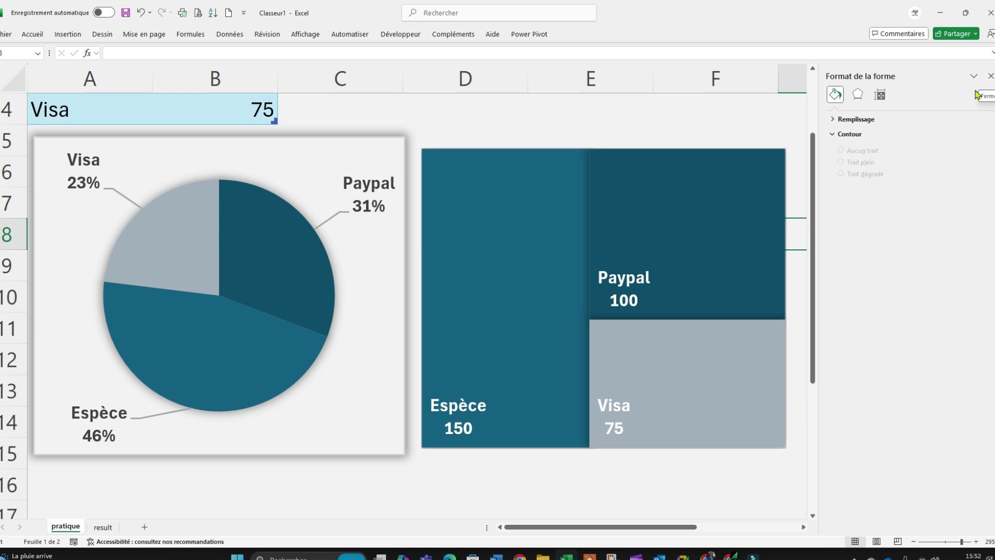
{"action": "mouse_move", "coordinate": [659, 411]}
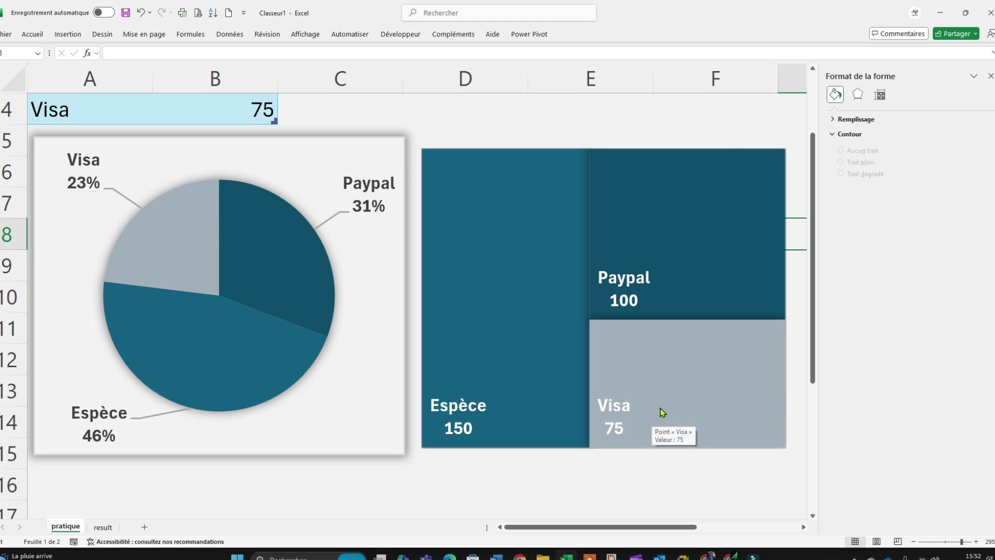